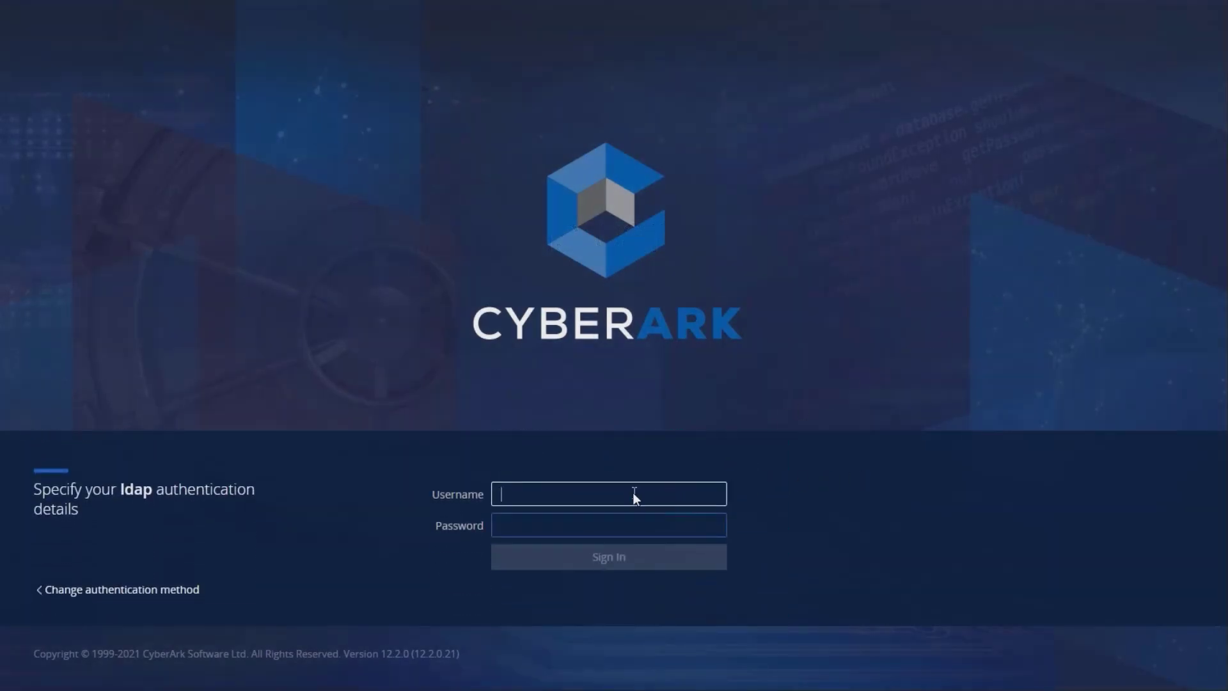
pyautogui.write('mike')
# - Move from the entered username to the password field on the LDAP sign-in form
pyautogui.click(698, 521)
pyautogui.write('******')
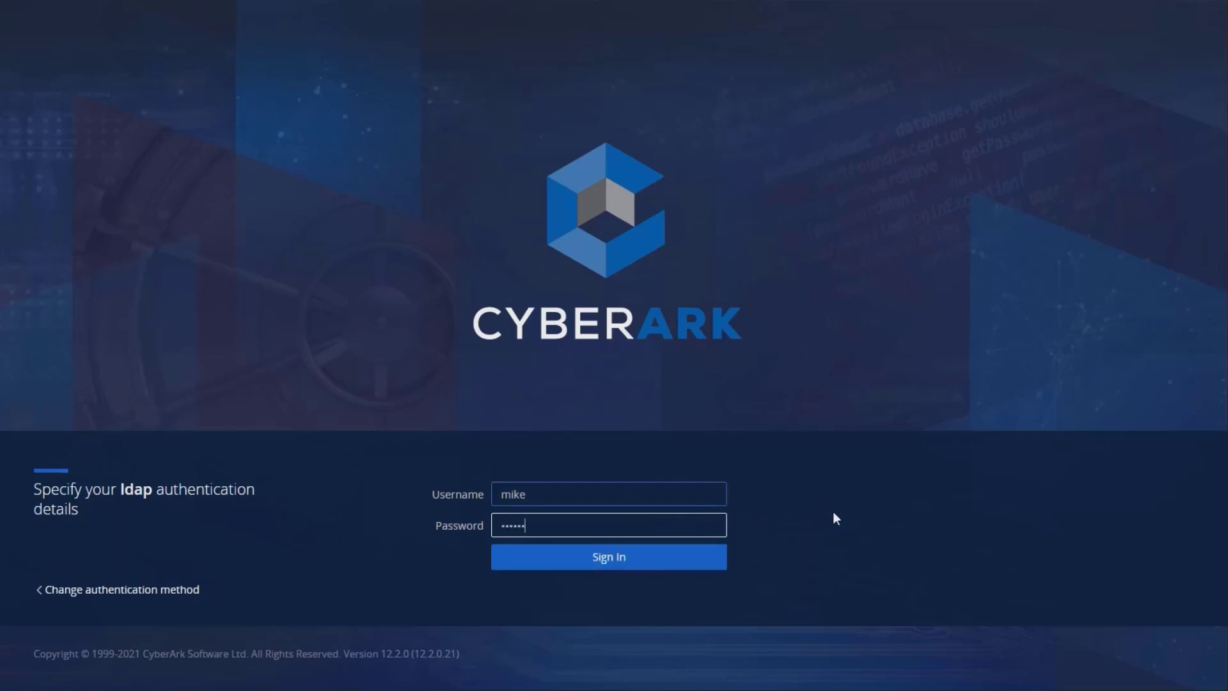
pyautogui.write('***')
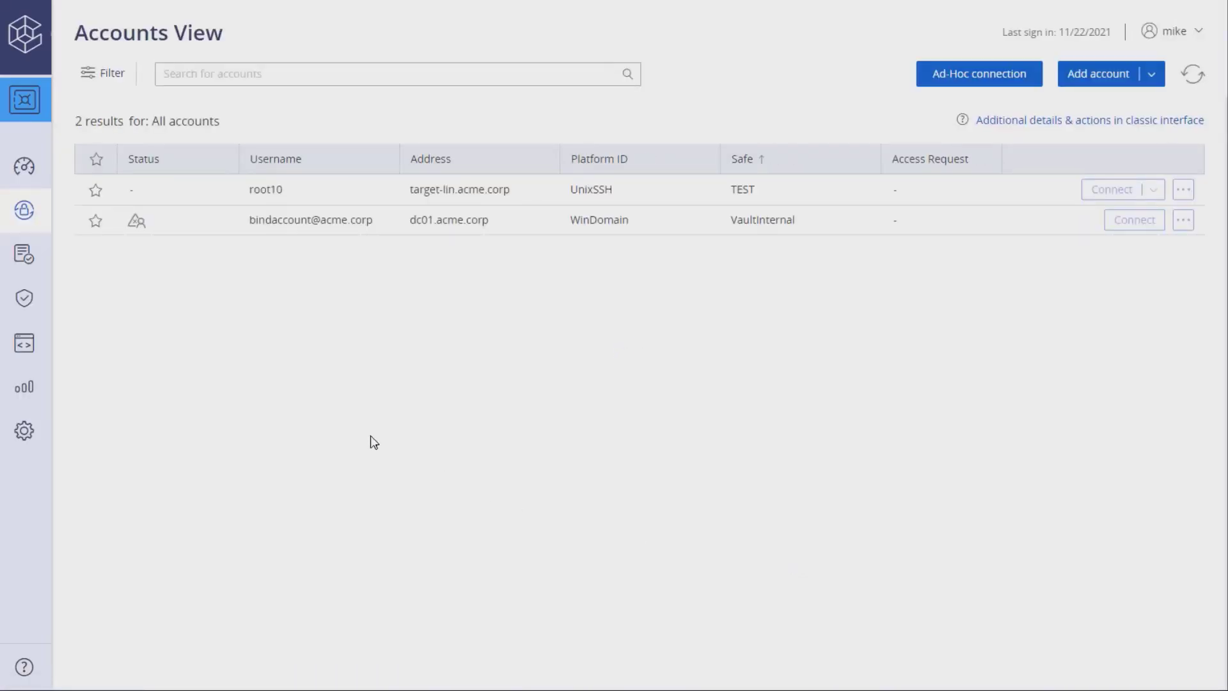
# - Open Administration > Platform Management and expand the Windows (6) platform group
pyautogui.moveTo(23, 432)
pyautogui.click(216, 434)
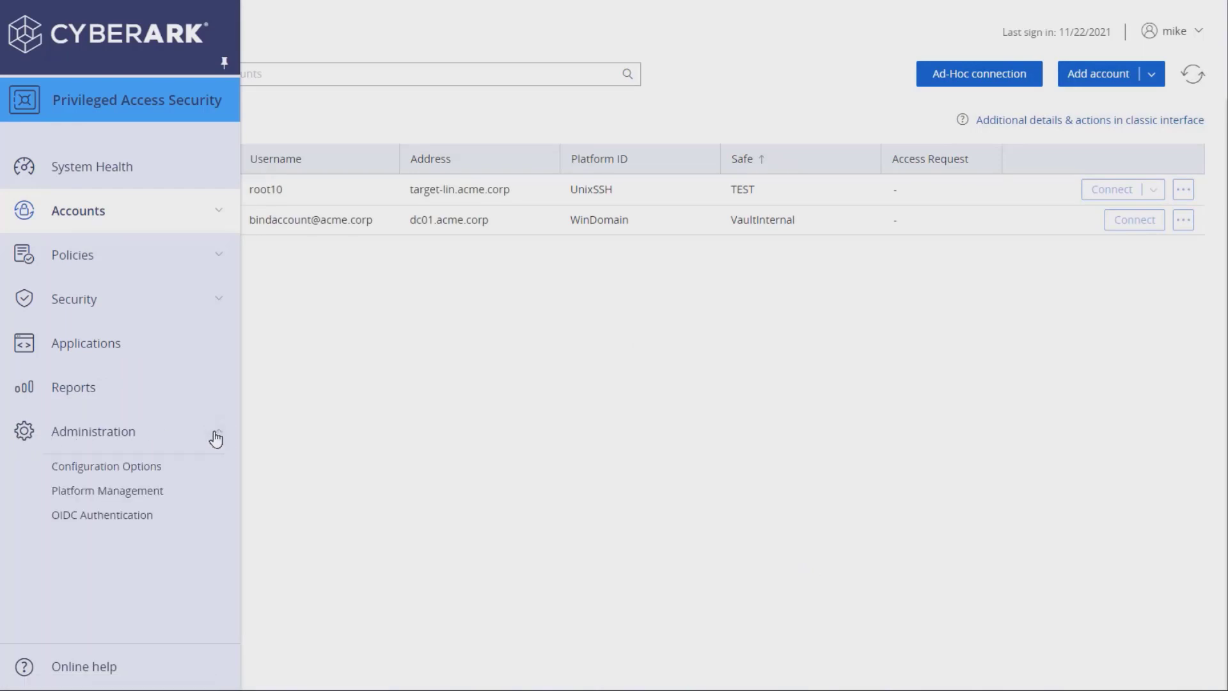
pyautogui.click(170, 493)
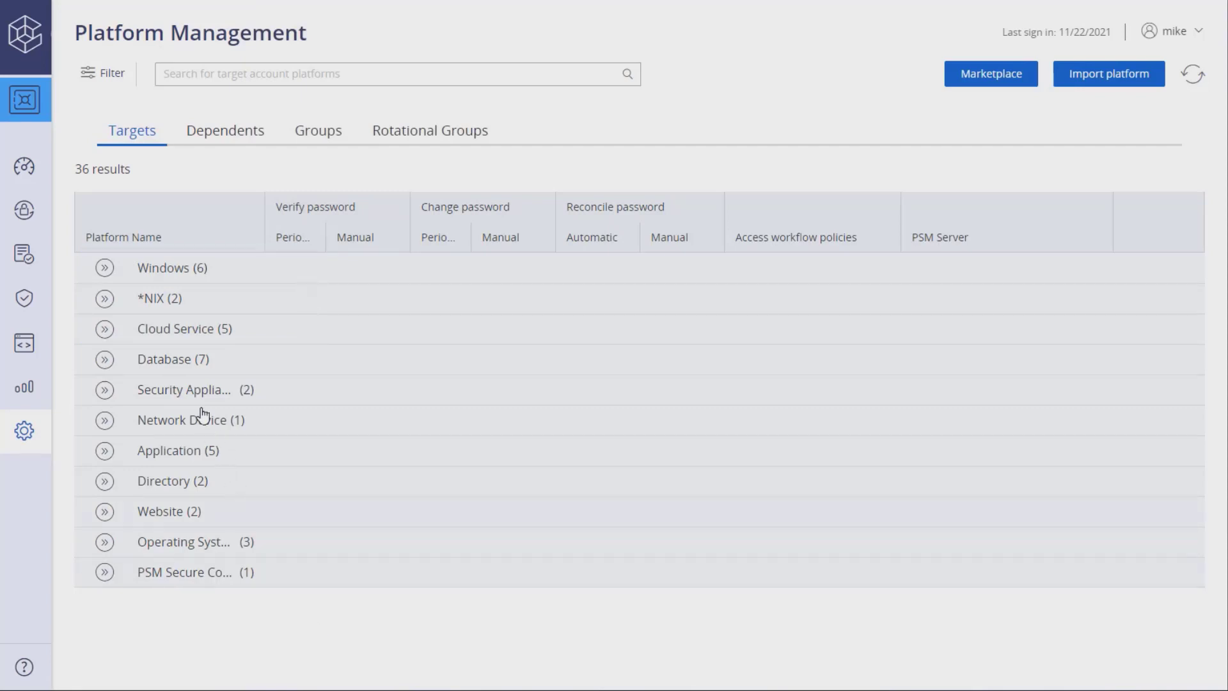
pyautogui.click(106, 269)
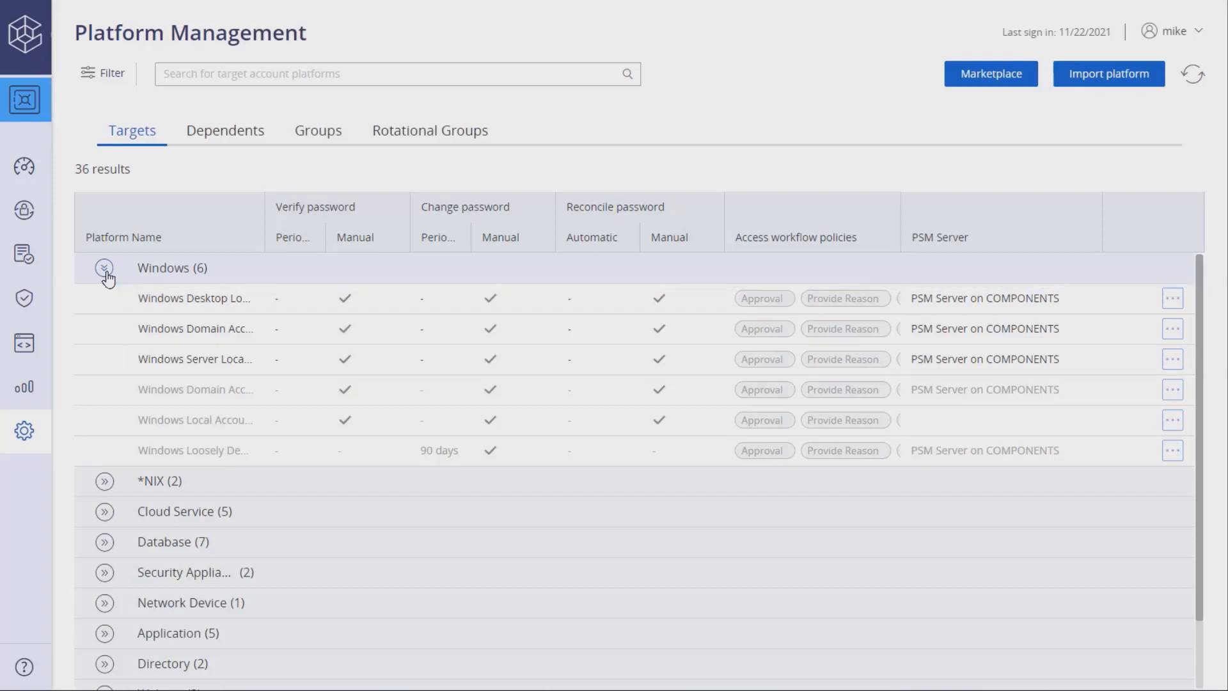
# - Duplicate Windows Server Local Accounts as 'WIN SRV LCL ADM 45' with a 45-day rotation description
pyautogui.click(285, 367)
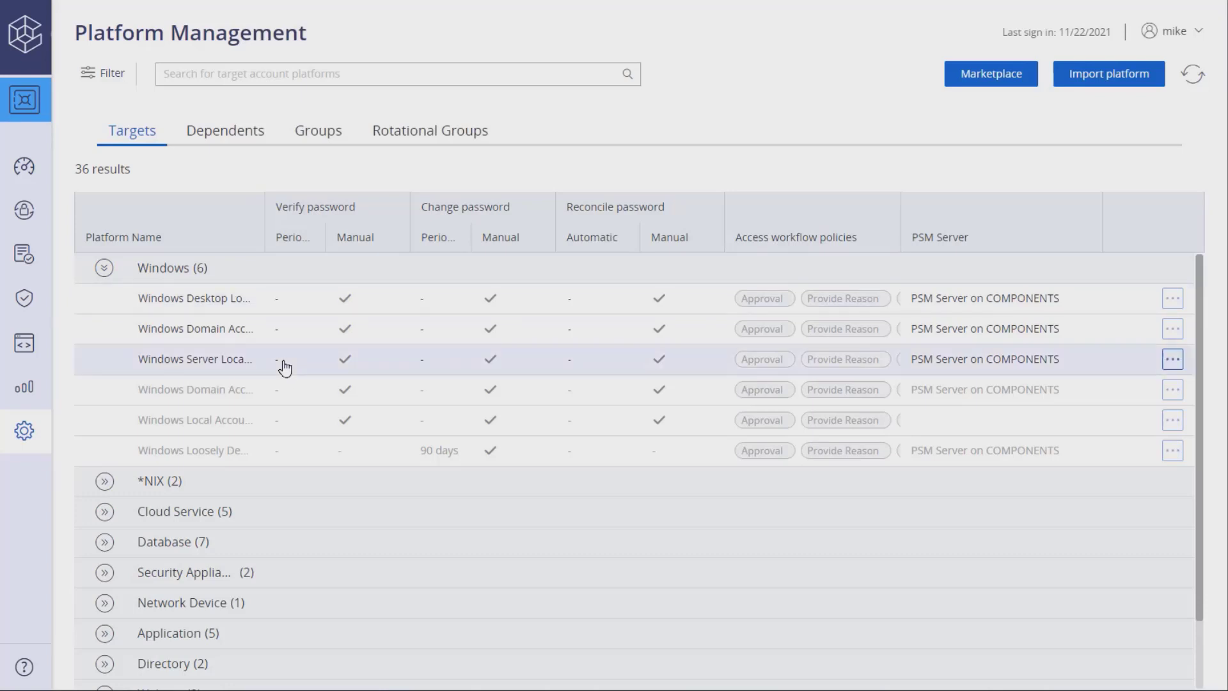
pyautogui.click(1172, 361)
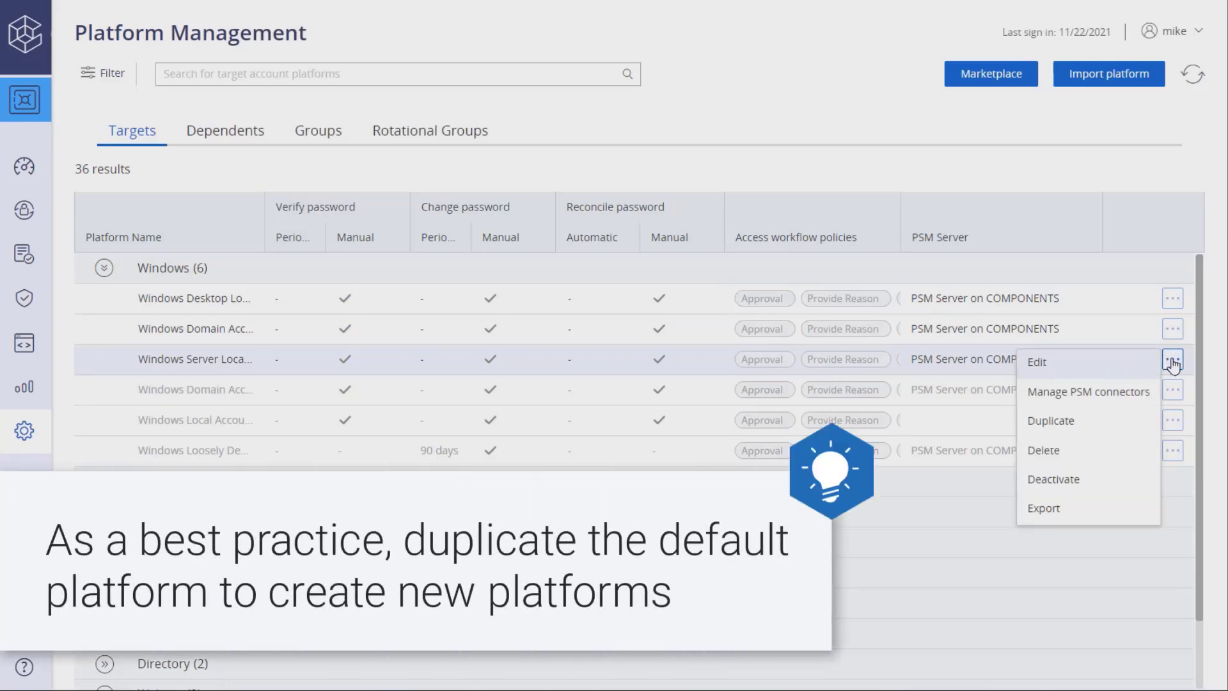
pyautogui.click(1051, 421)
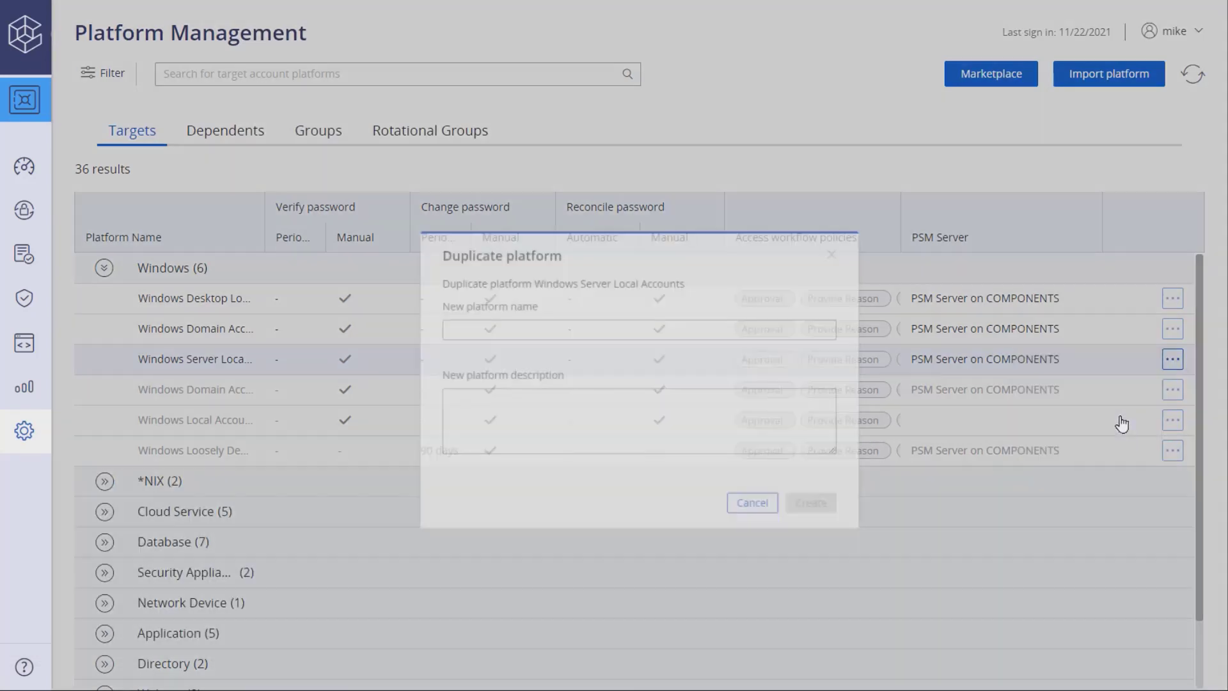
pyautogui.click(825, 298)
pyautogui.write('WIN')
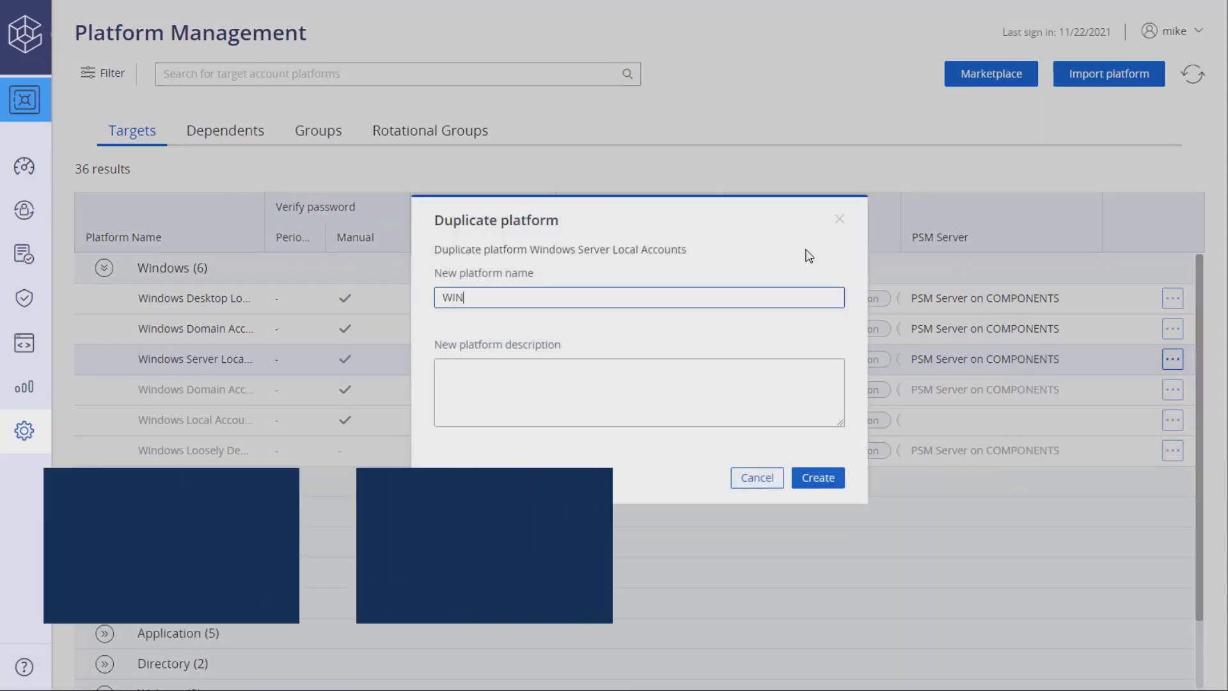
pyautogui.write(' SRV ')
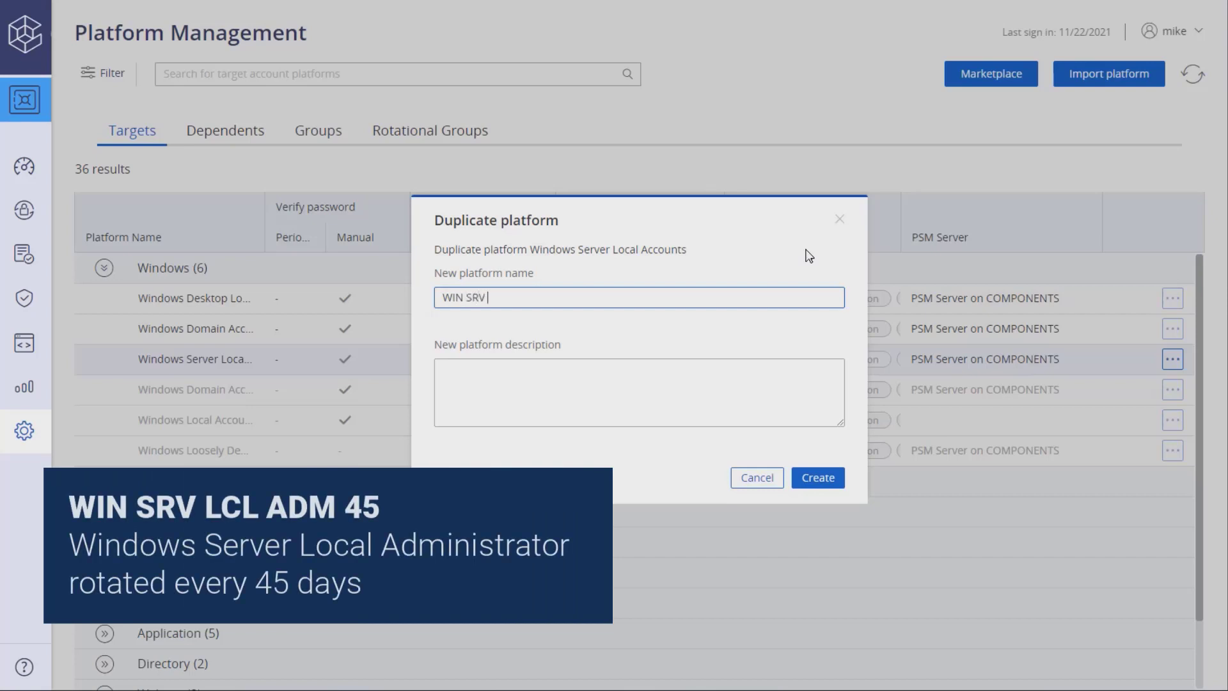
pyautogui.write('LCL ADM 45')
pyautogui.click(635, 386)
pyautogui.write('Windows local server admins, rotated every')
pyautogui.write(' 45 da')
pyautogui.write('ys')
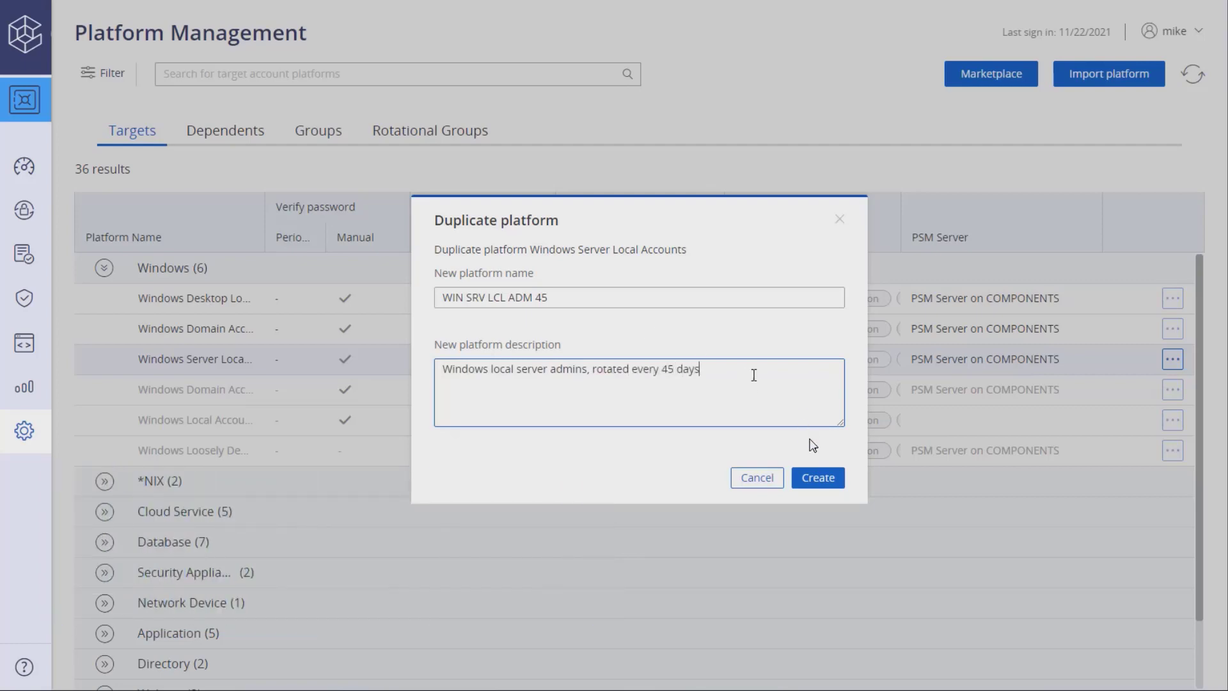
pyautogui.click(817, 479)
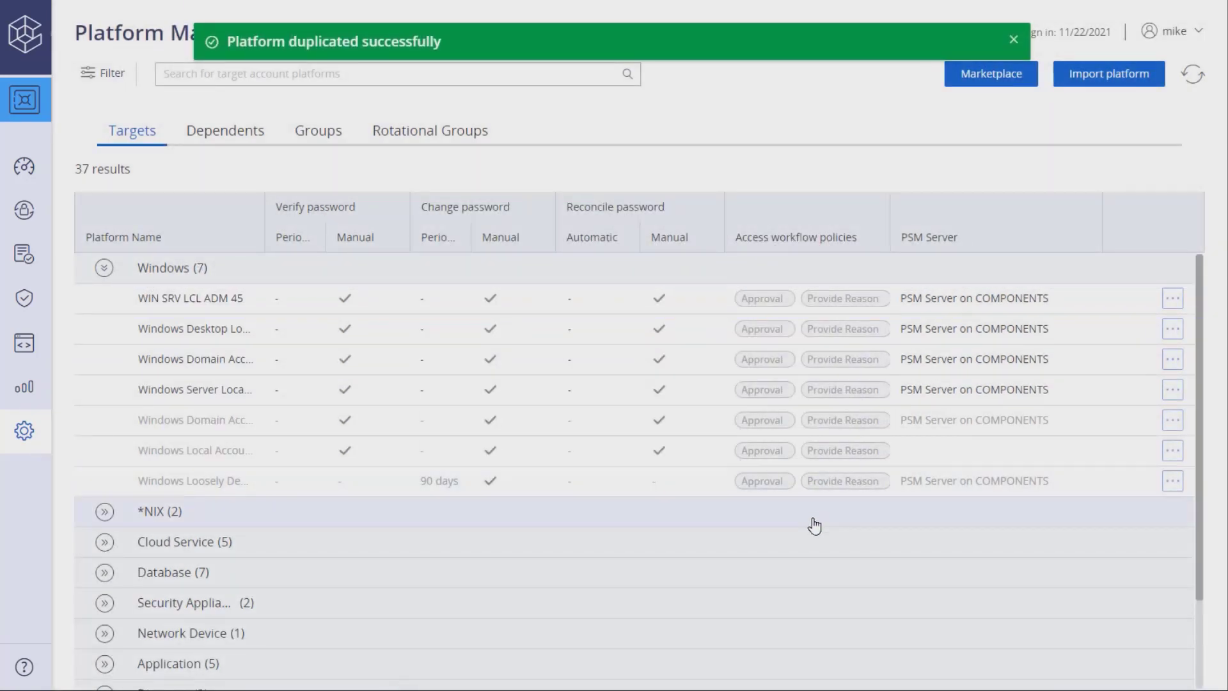
# - Edit WIN SRV LCL ADM 45 and bring up its Automatic Password Management > Password Change settings
pyautogui.click(1173, 302)
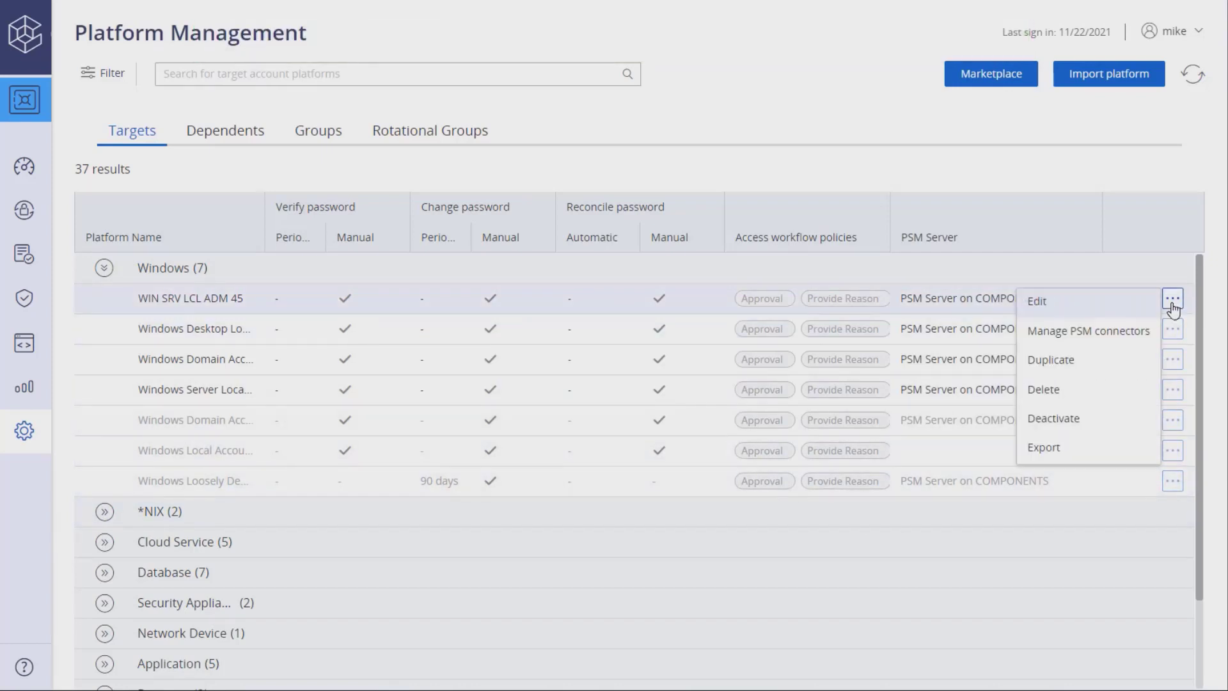
pyautogui.click(1108, 313)
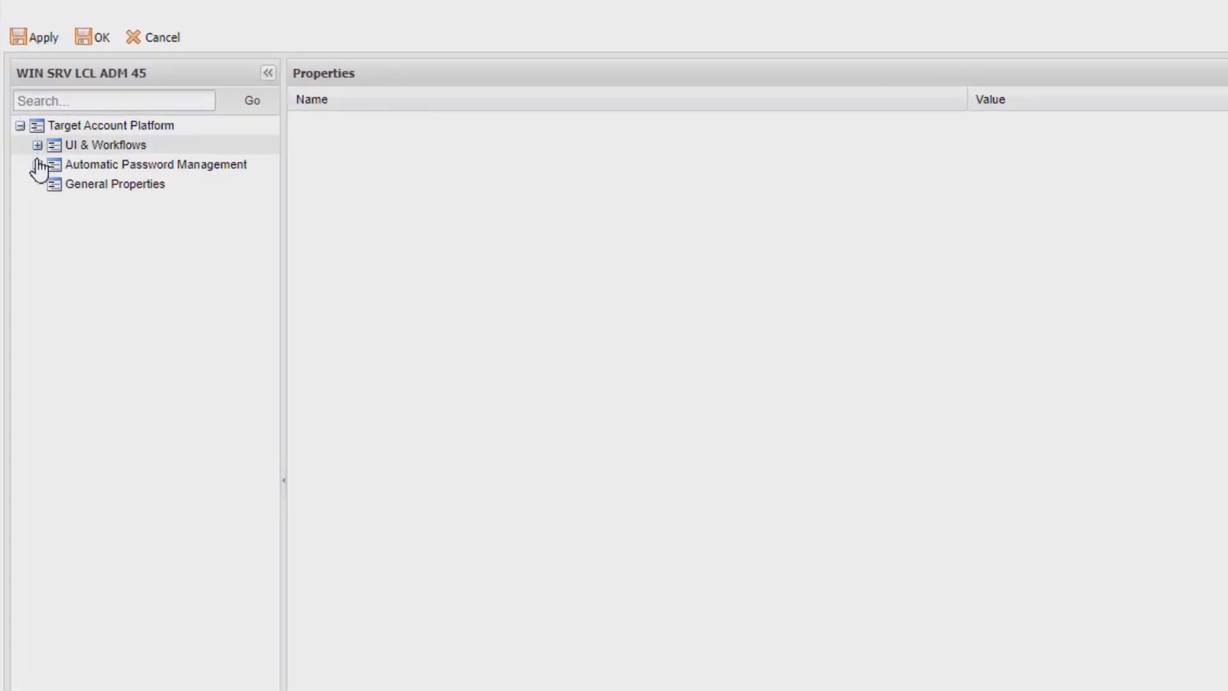
pyautogui.click(37, 165)
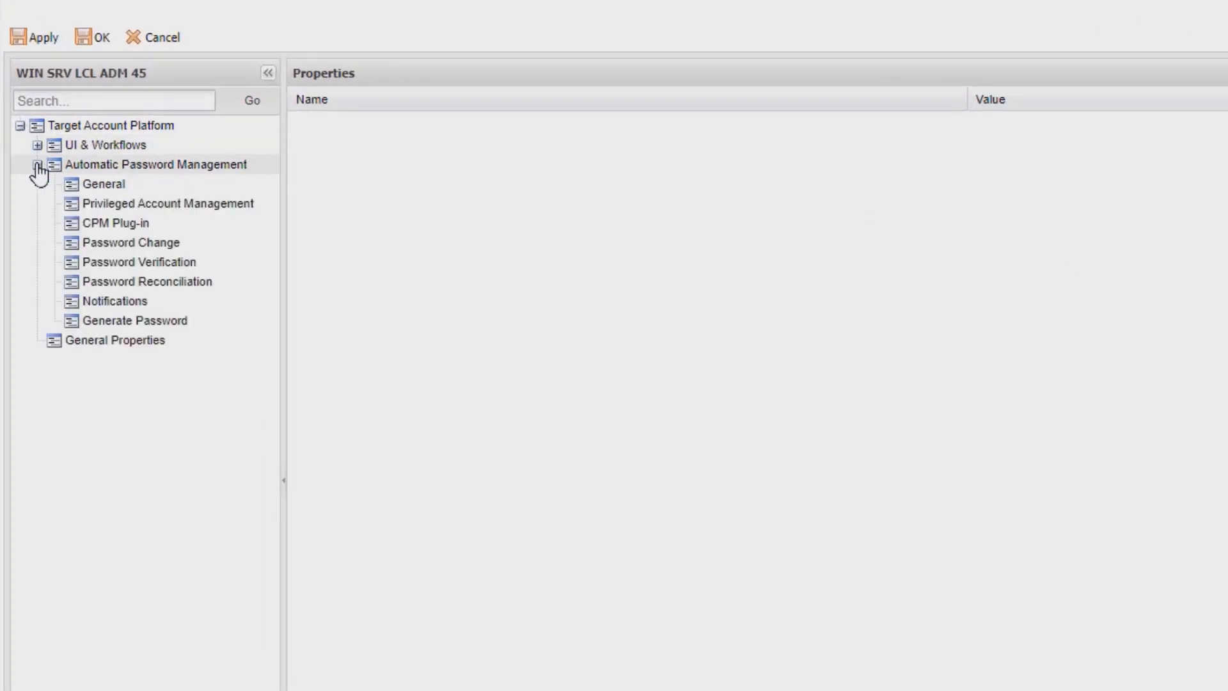
pyautogui.click(96, 244)
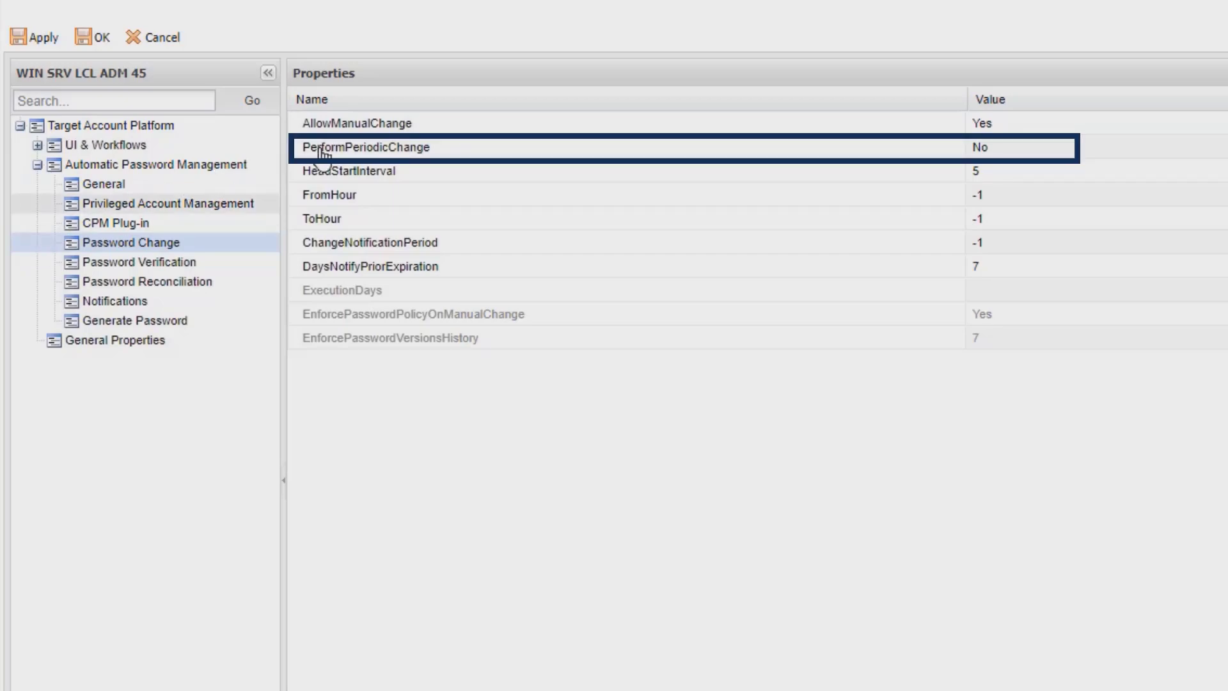
# - Set PerformPeriodicChange to Yes and save the platform
pyautogui.click(989, 147)
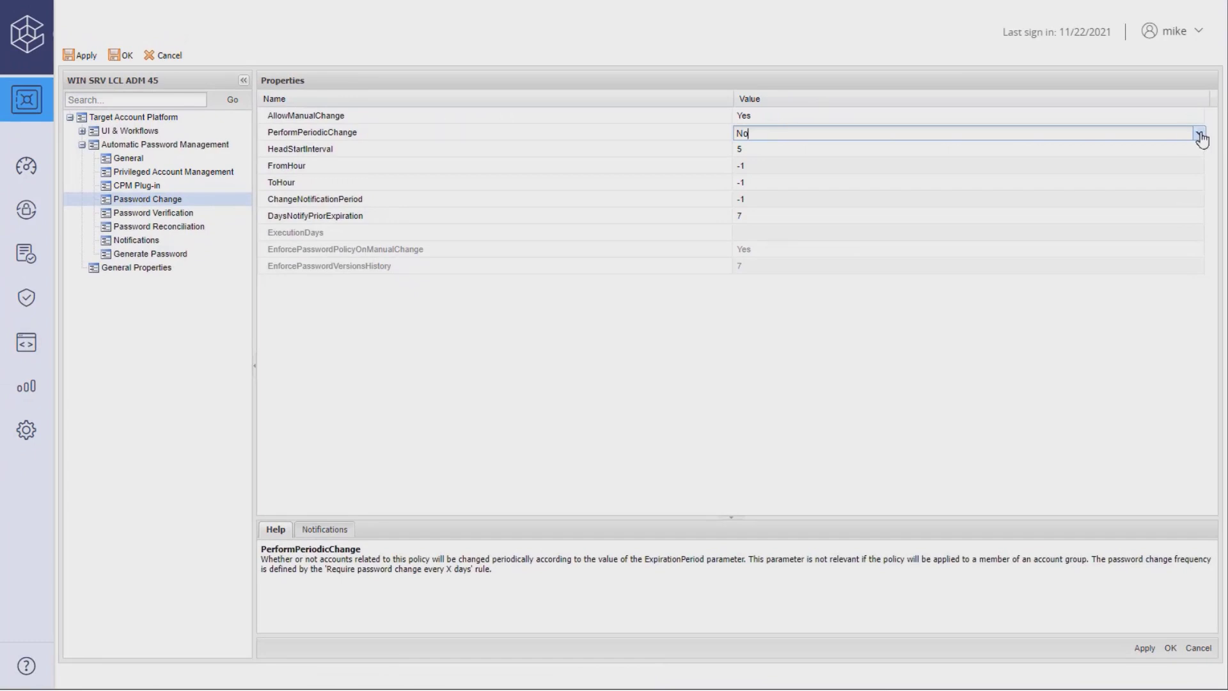
pyautogui.click(1198, 134)
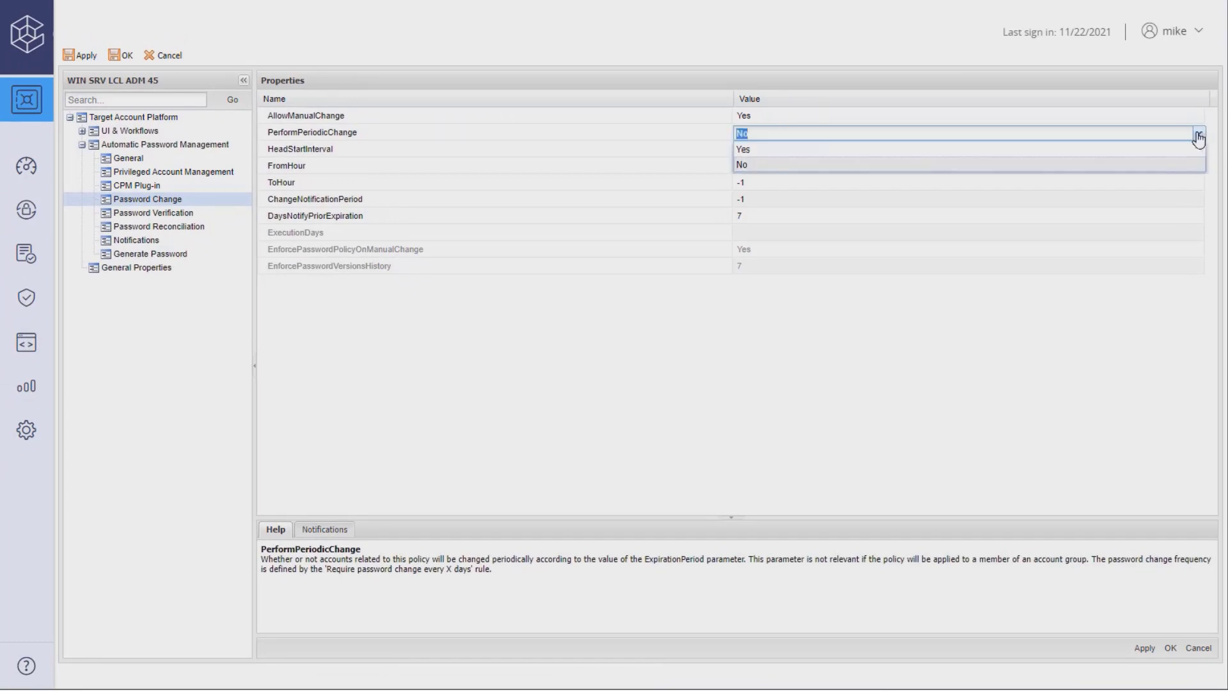
pyautogui.click(794, 150)
pyautogui.click(784, 305)
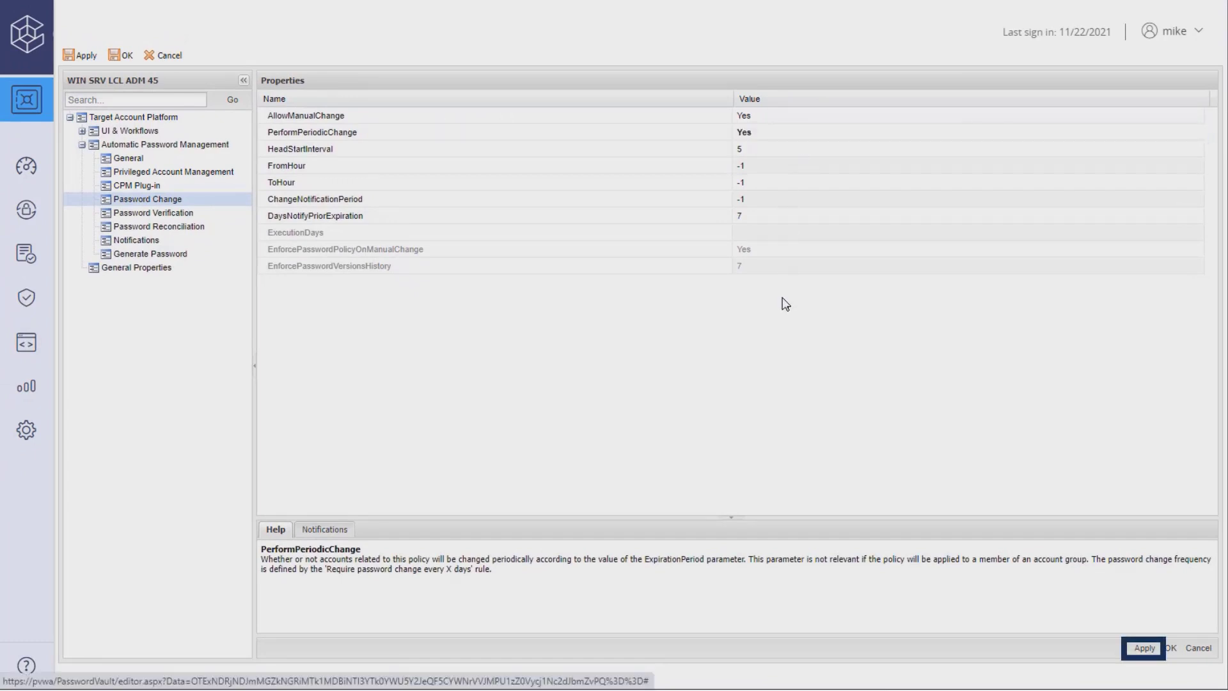
pyautogui.click(1147, 649)
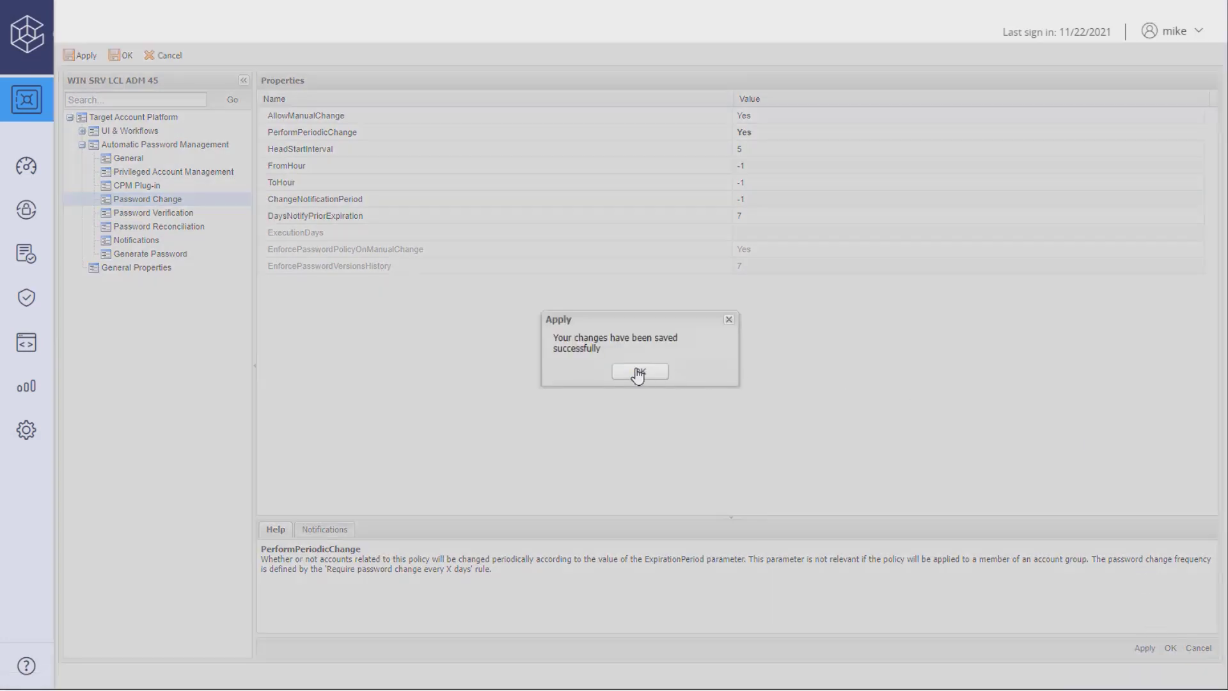
pyautogui.click(641, 371)
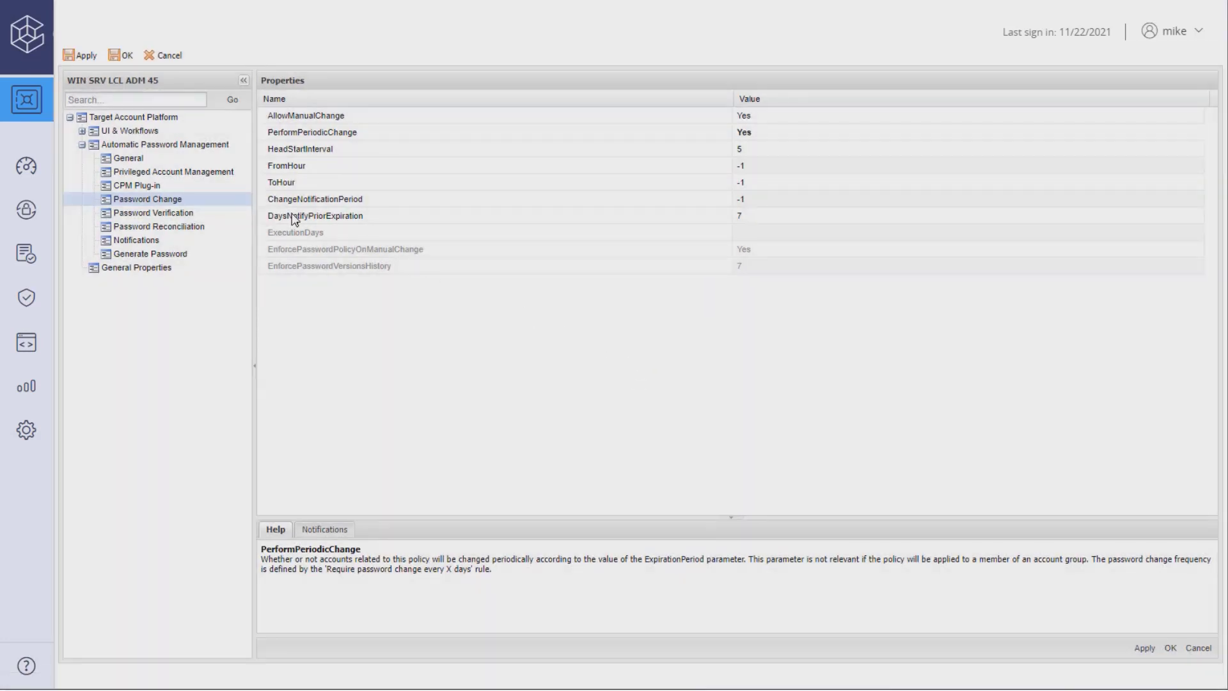
# - Set VFPerformPeriodicVerification to Yes under Password Verification and save
pyautogui.click(235, 214)
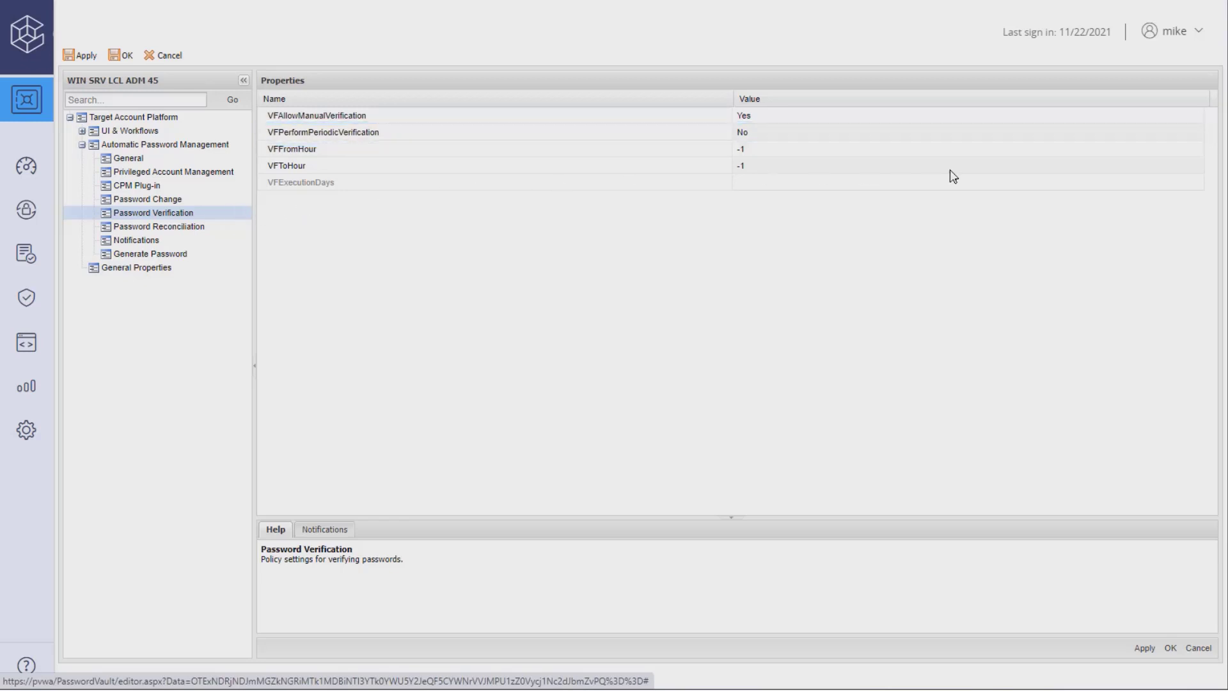
pyautogui.click(1198, 134)
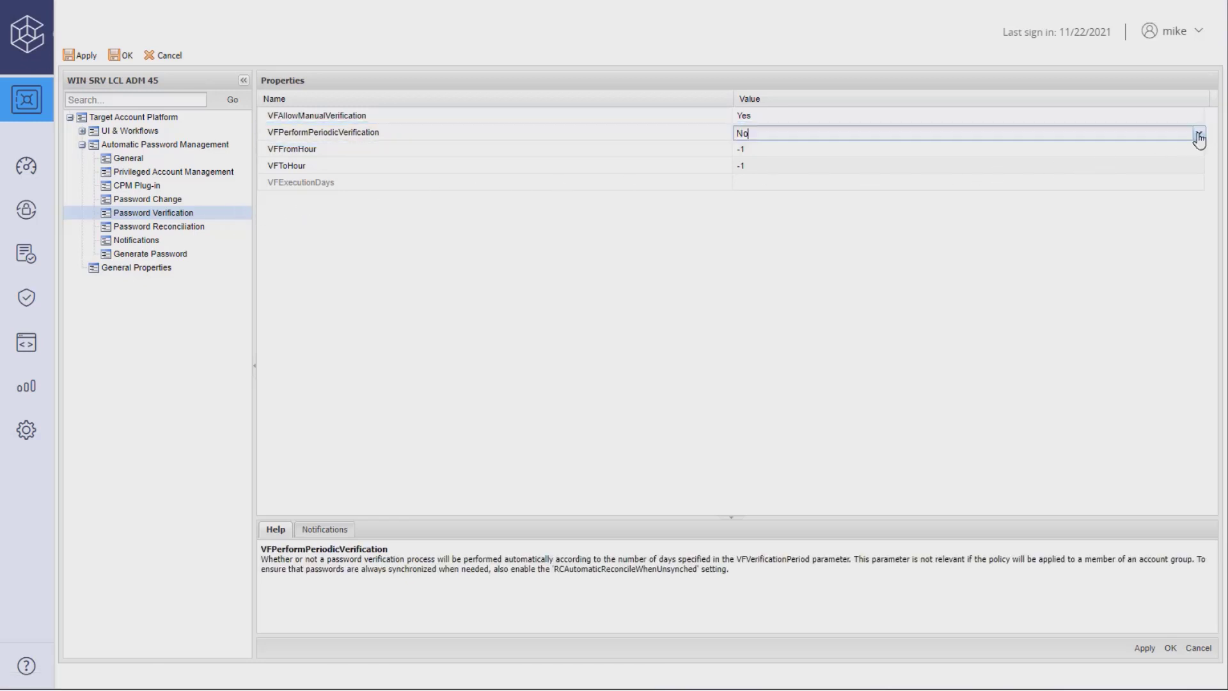
pyautogui.click(1199, 135)
pyautogui.click(797, 154)
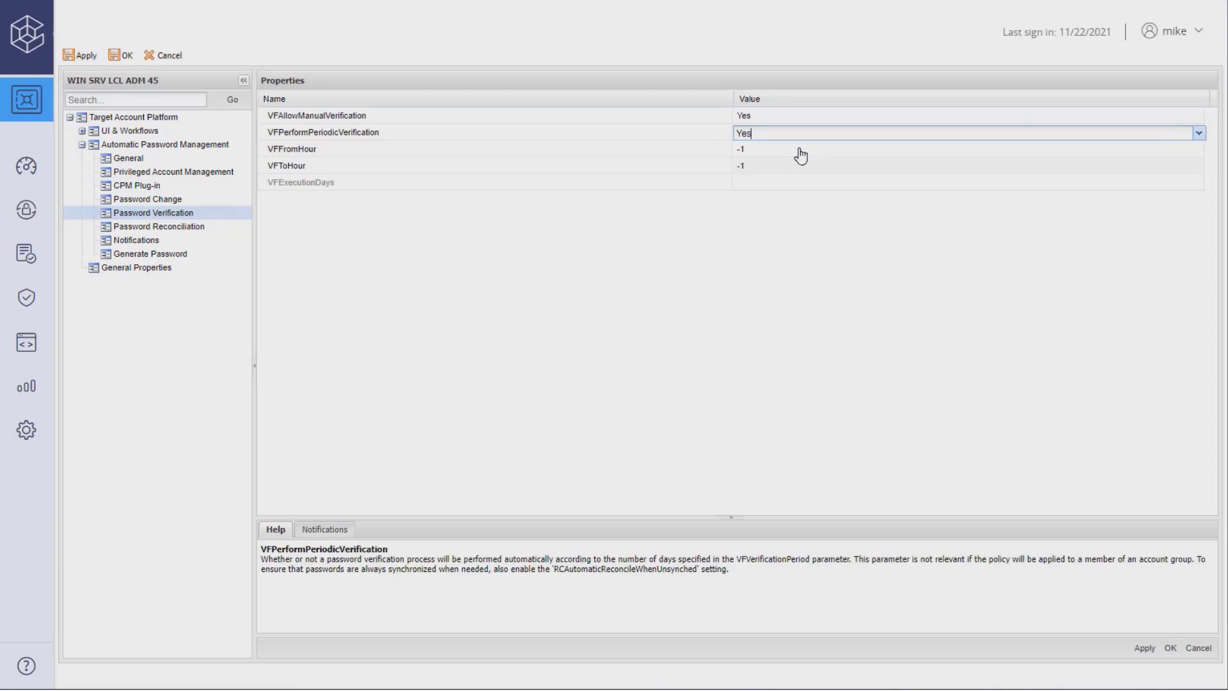
pyautogui.click(795, 227)
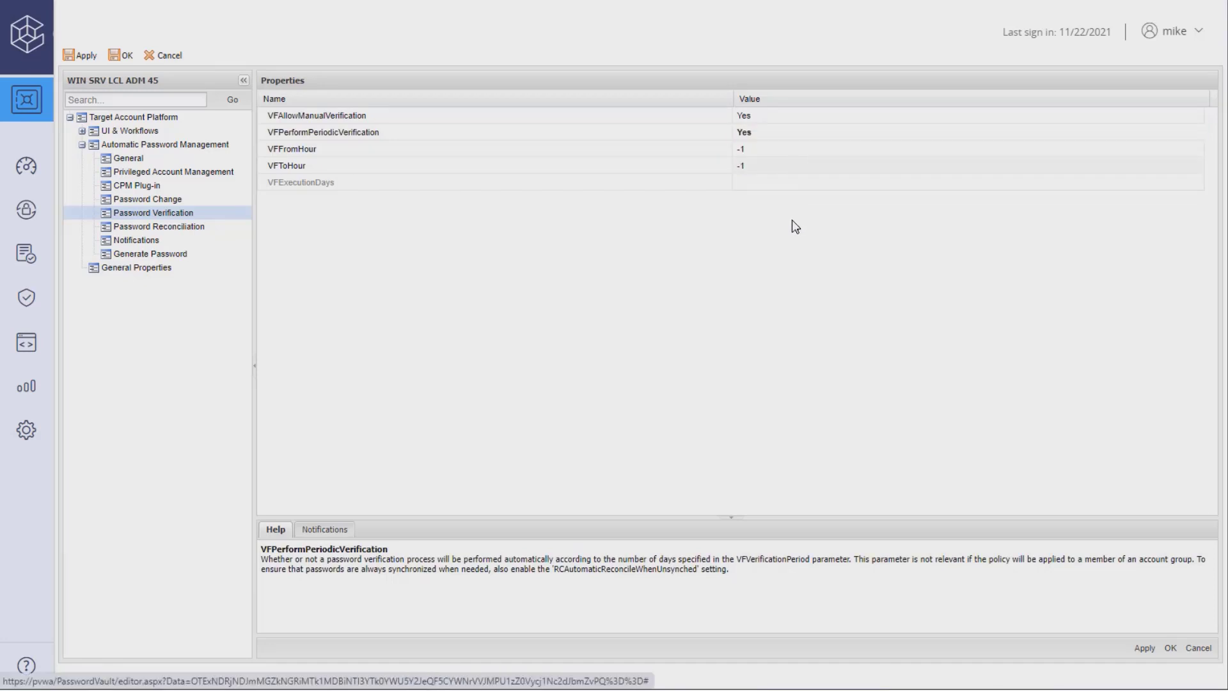
pyautogui.click(1145, 648)
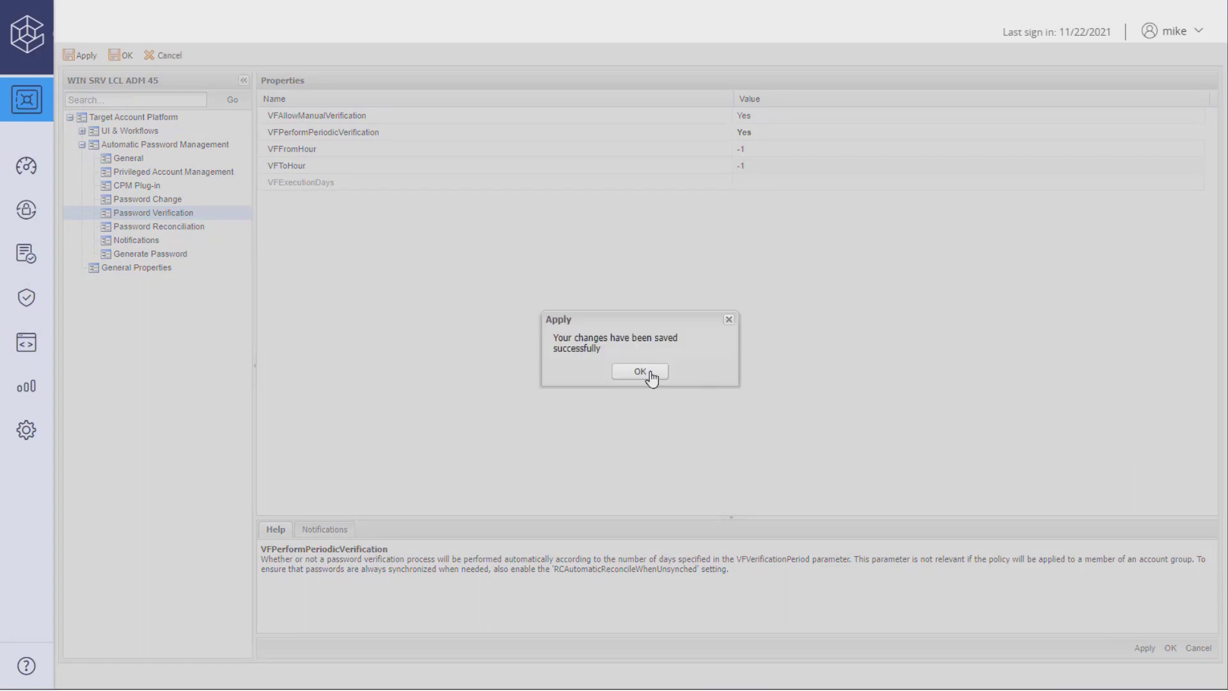
pyautogui.click(641, 372)
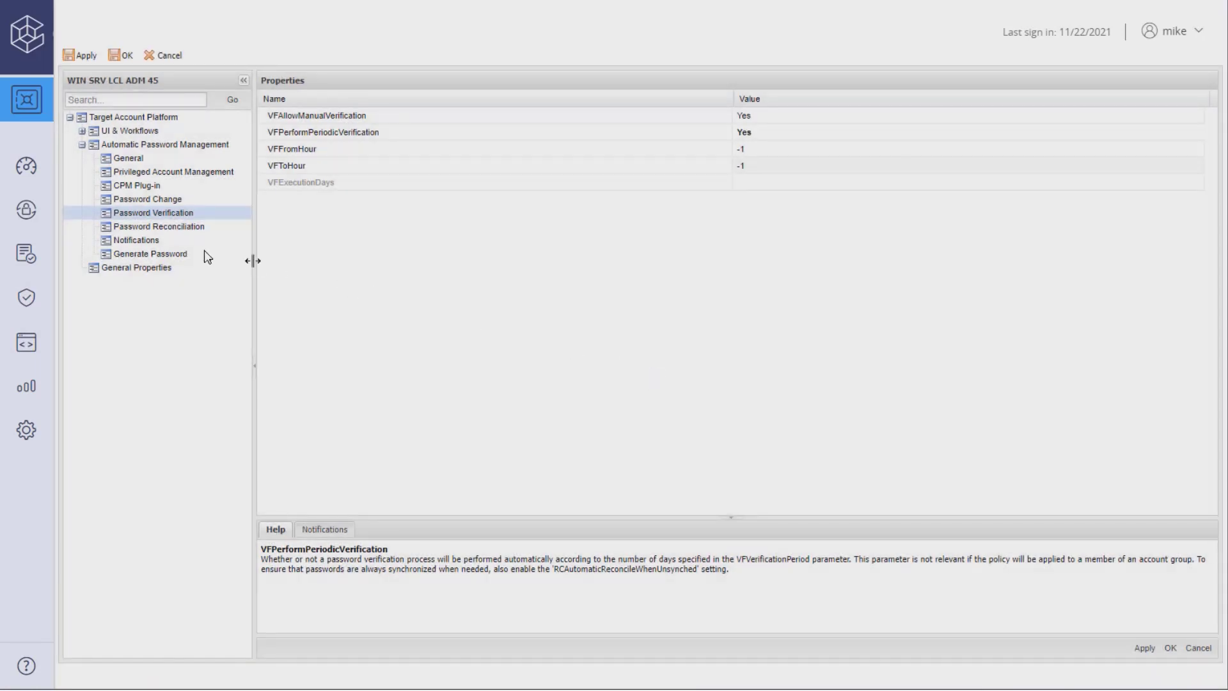
# - Change PasswordLength under Generate Password from 12 to 16 and save
pyautogui.click(150, 254)
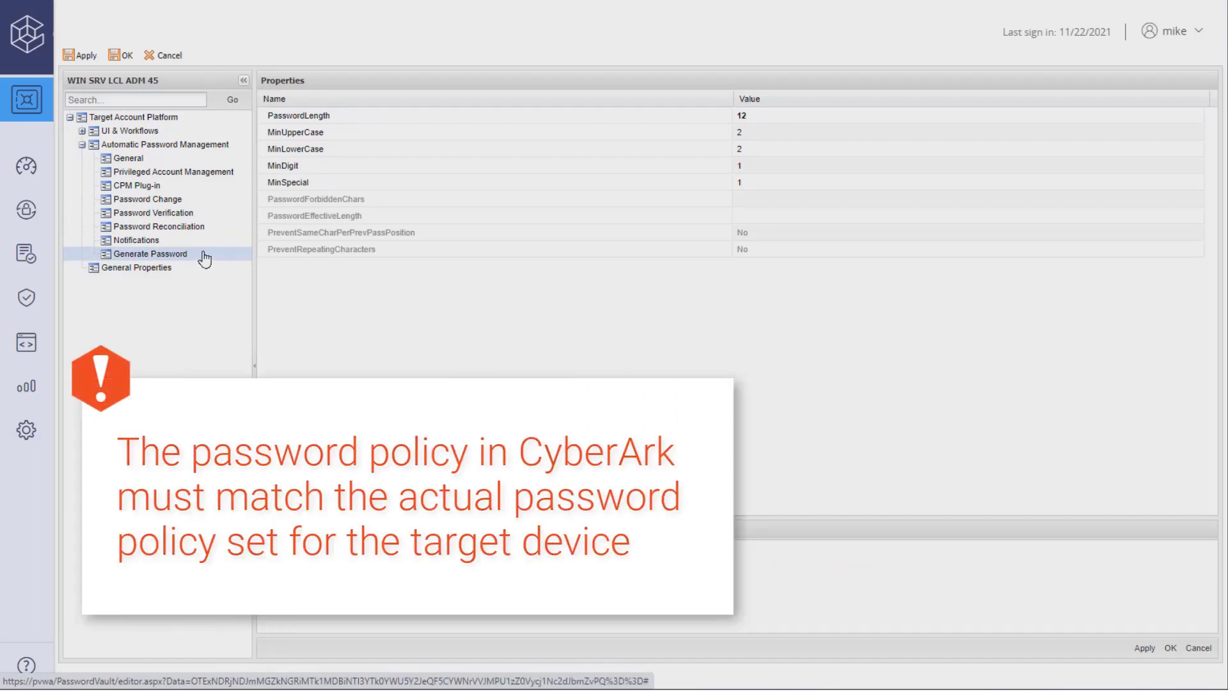
pyautogui.doubleClick(756, 116)
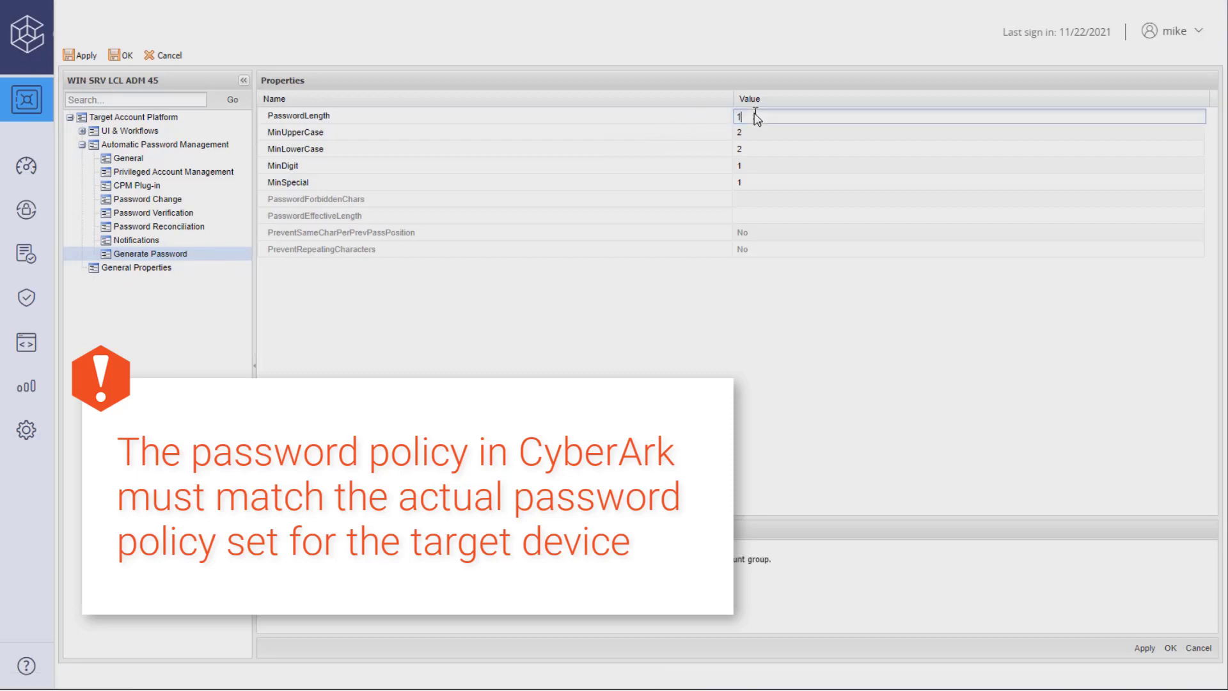
pyautogui.write('6')
pyautogui.click(785, 325)
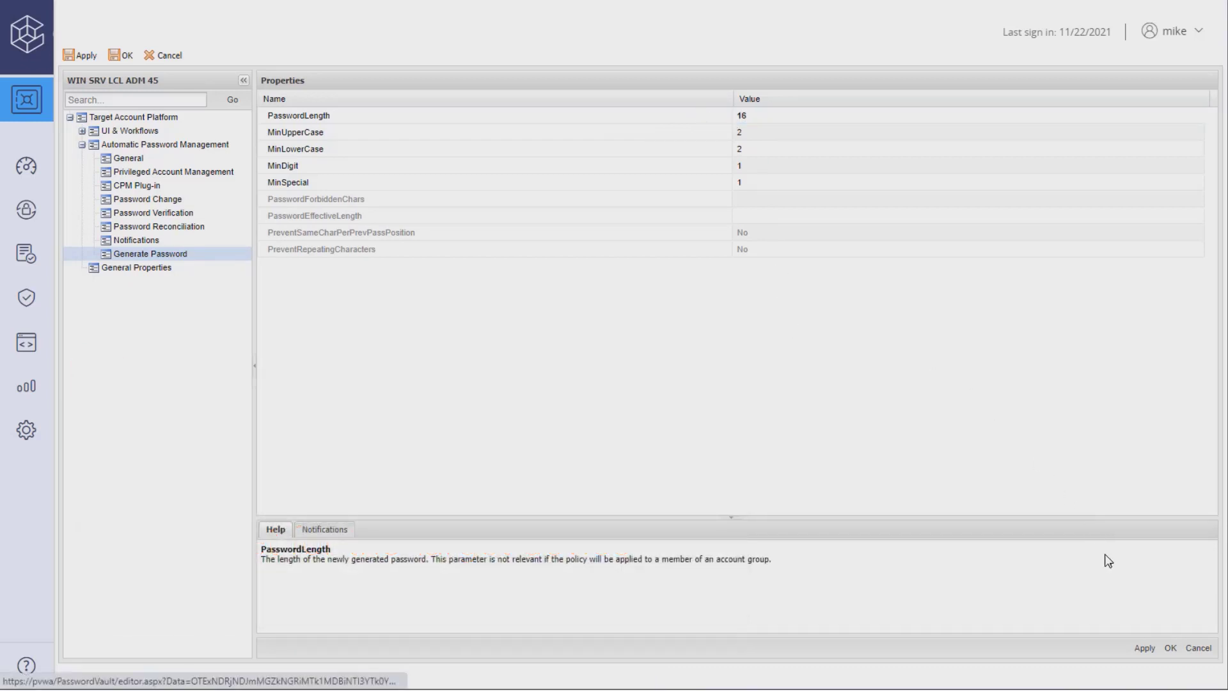
pyautogui.click(1145, 647)
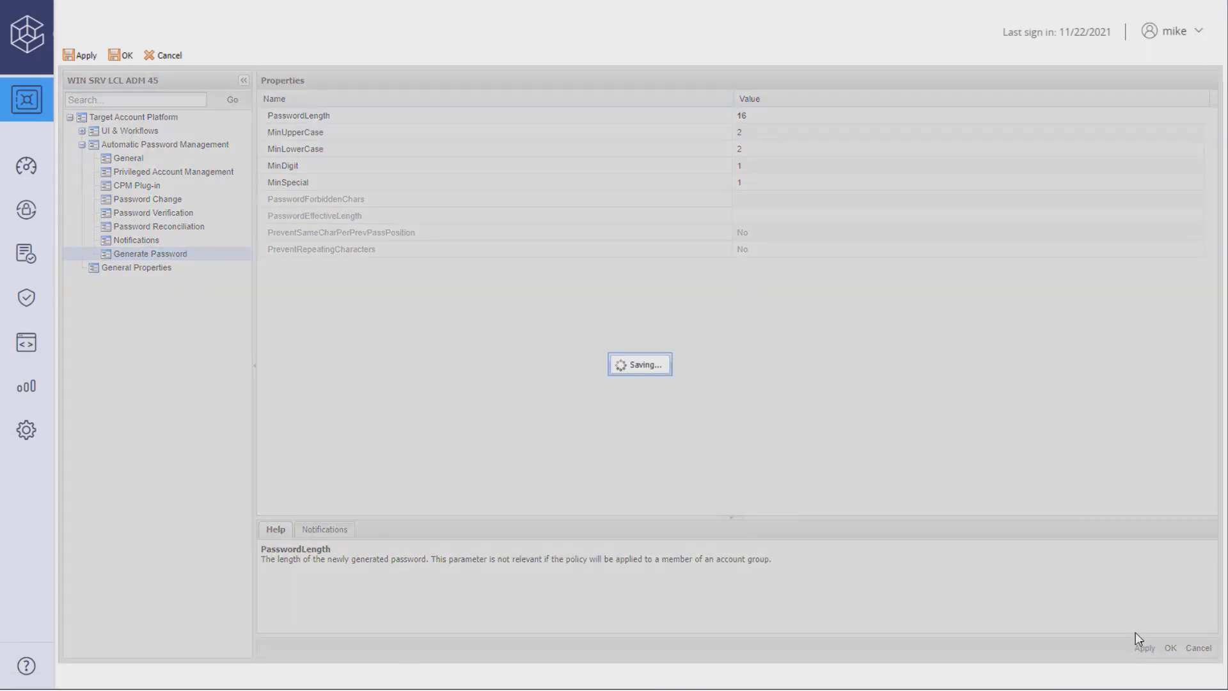
pyautogui.click(646, 373)
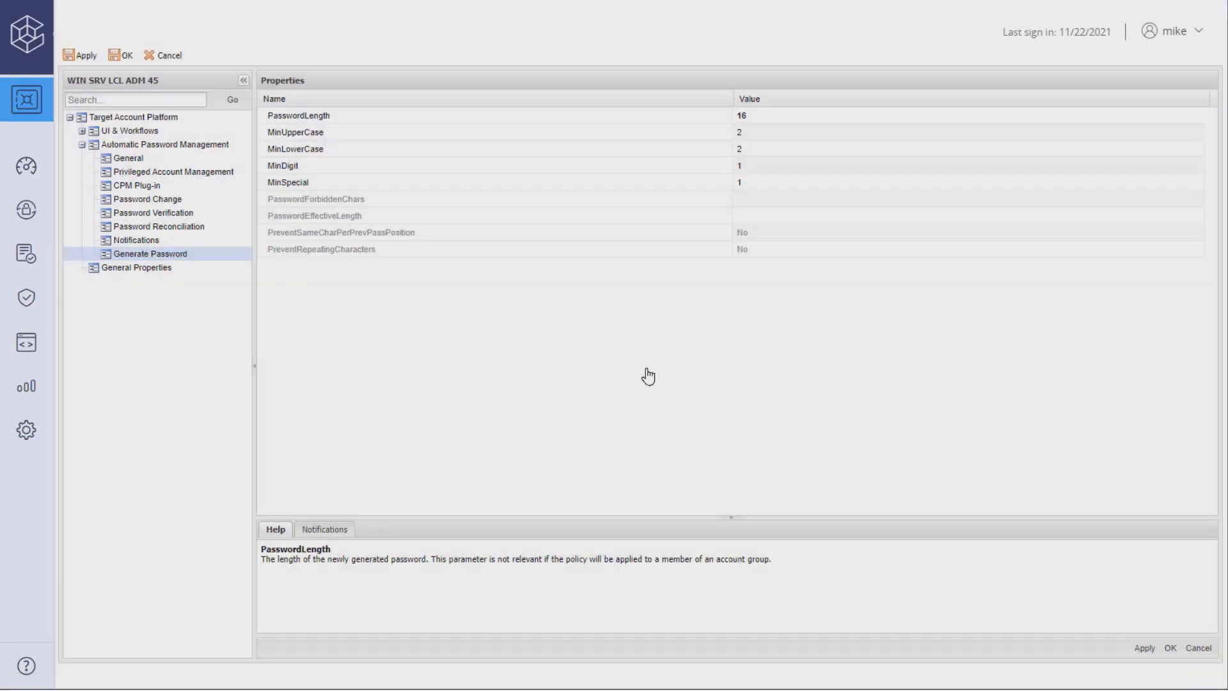
# - Change General AllowedSafes from .* to Win-Srv-, then save and close the platform
pyautogui.click(198, 160)
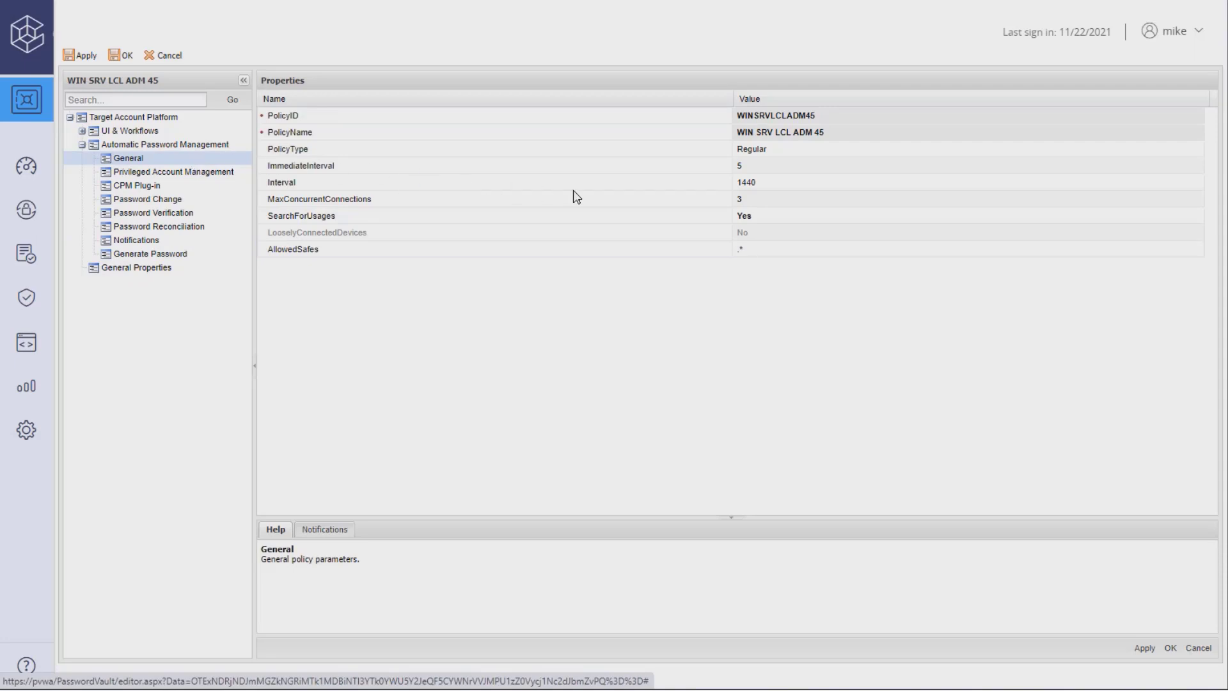
pyautogui.doubleClick(757, 251)
pyautogui.write('W')
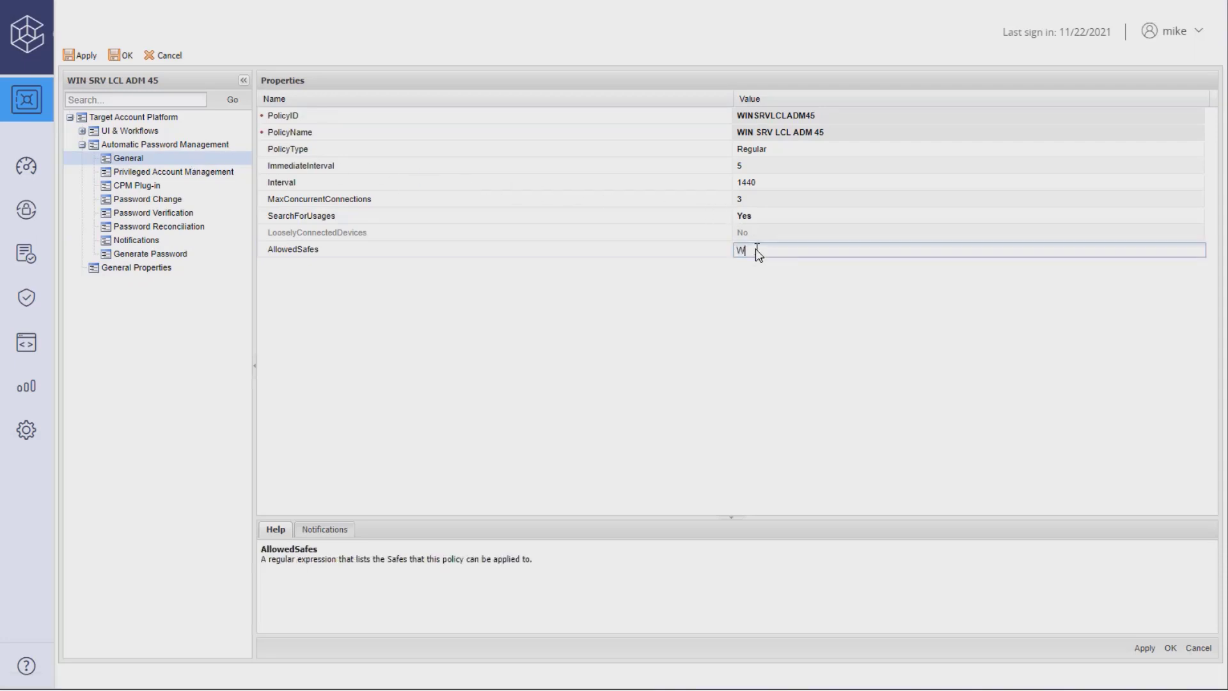
pyautogui.write('in-Srv-')
pyautogui.click(761, 285)
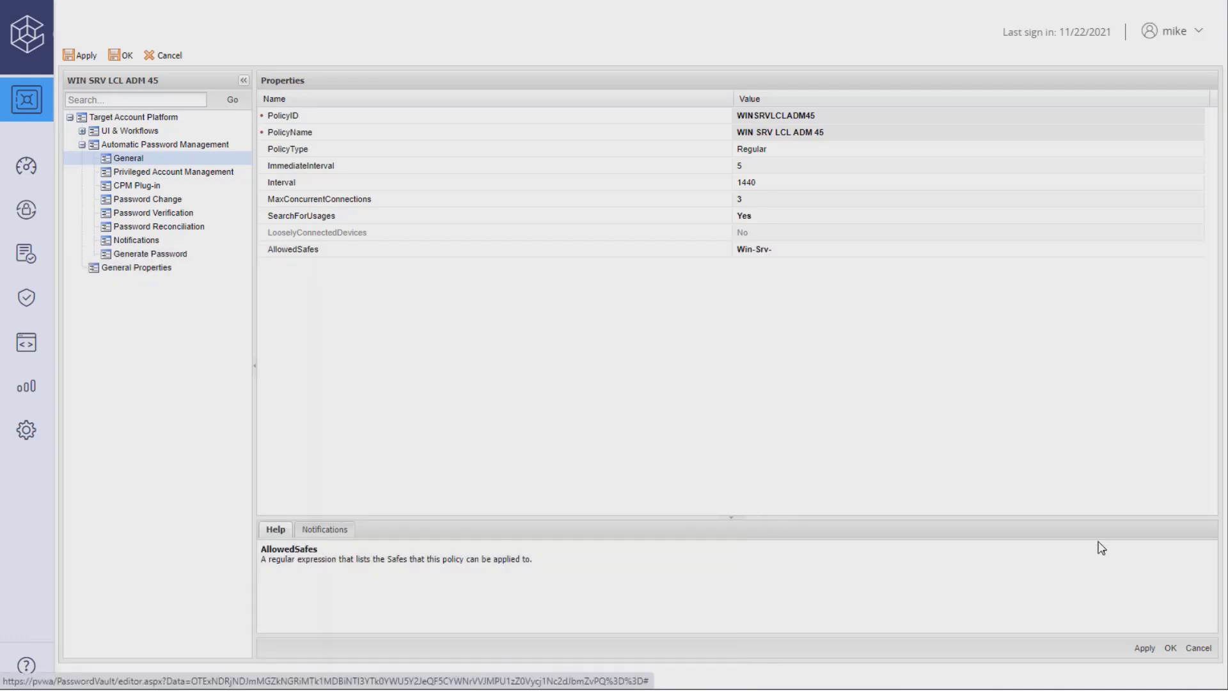
pyautogui.click(1145, 649)
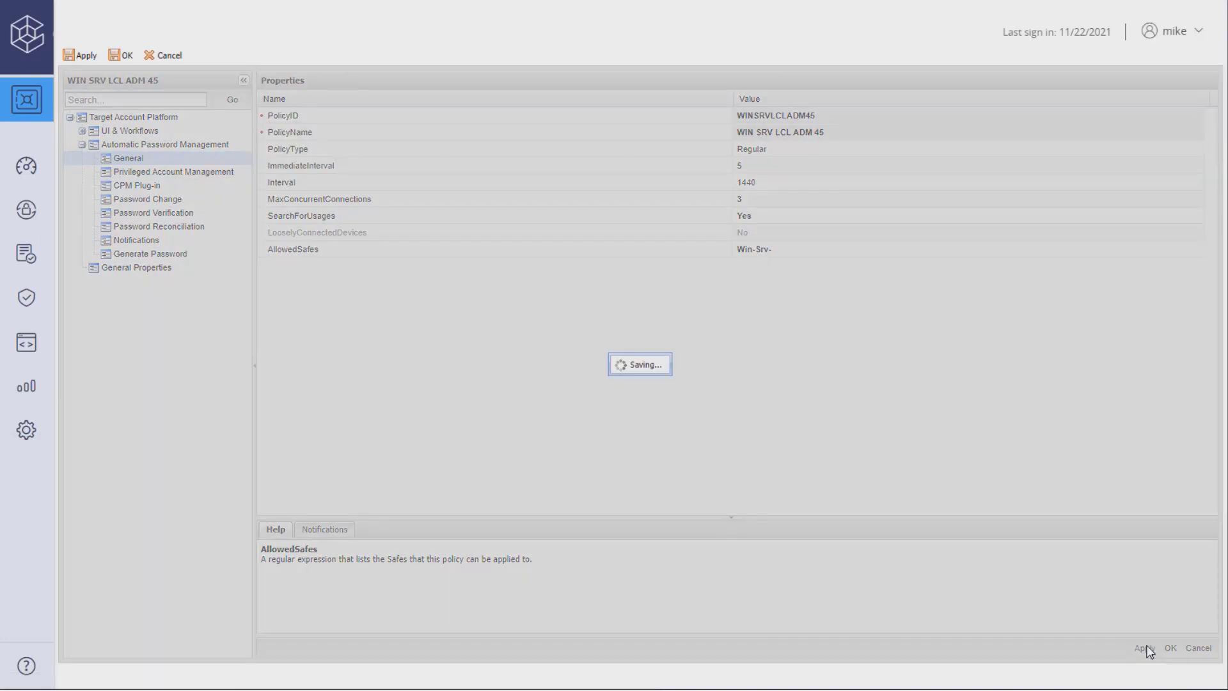
pyautogui.click(640, 372)
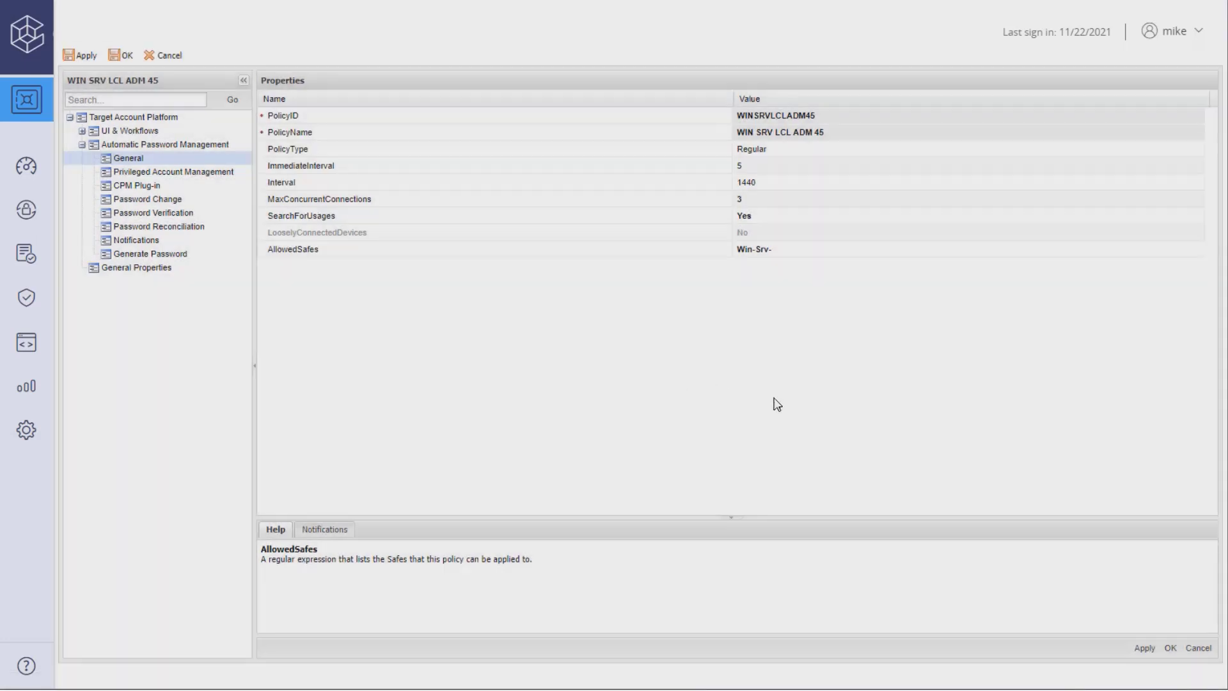
pyautogui.click(1172, 651)
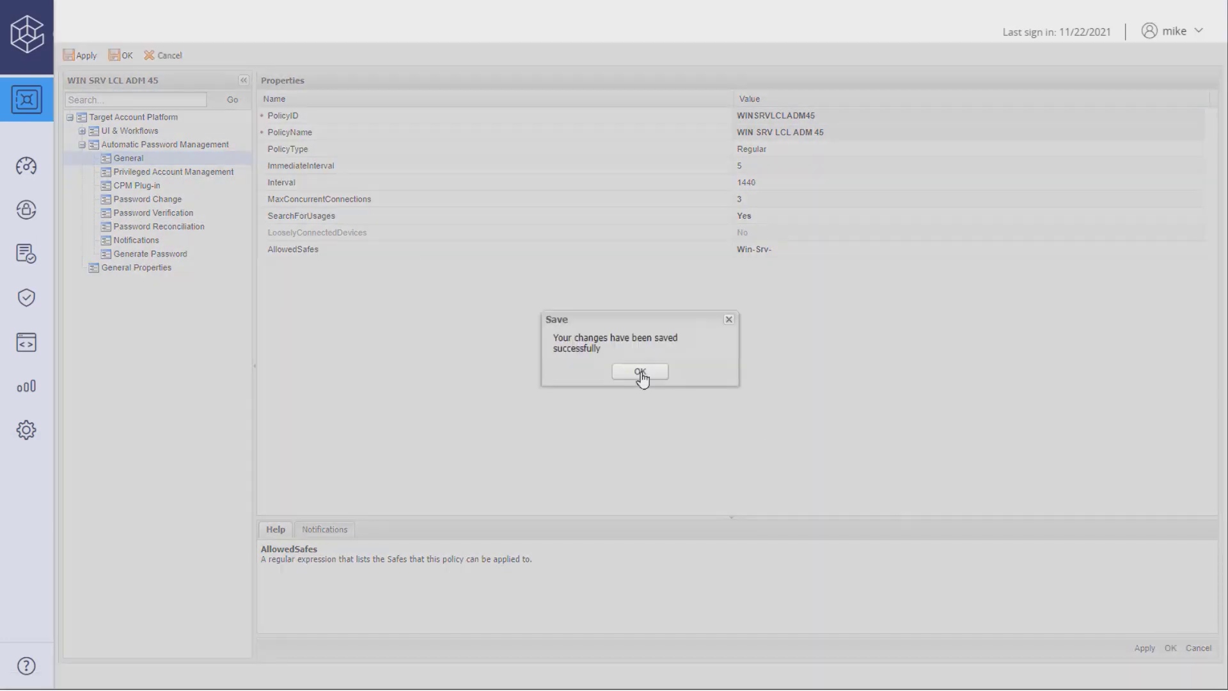
pyautogui.click(640, 374)
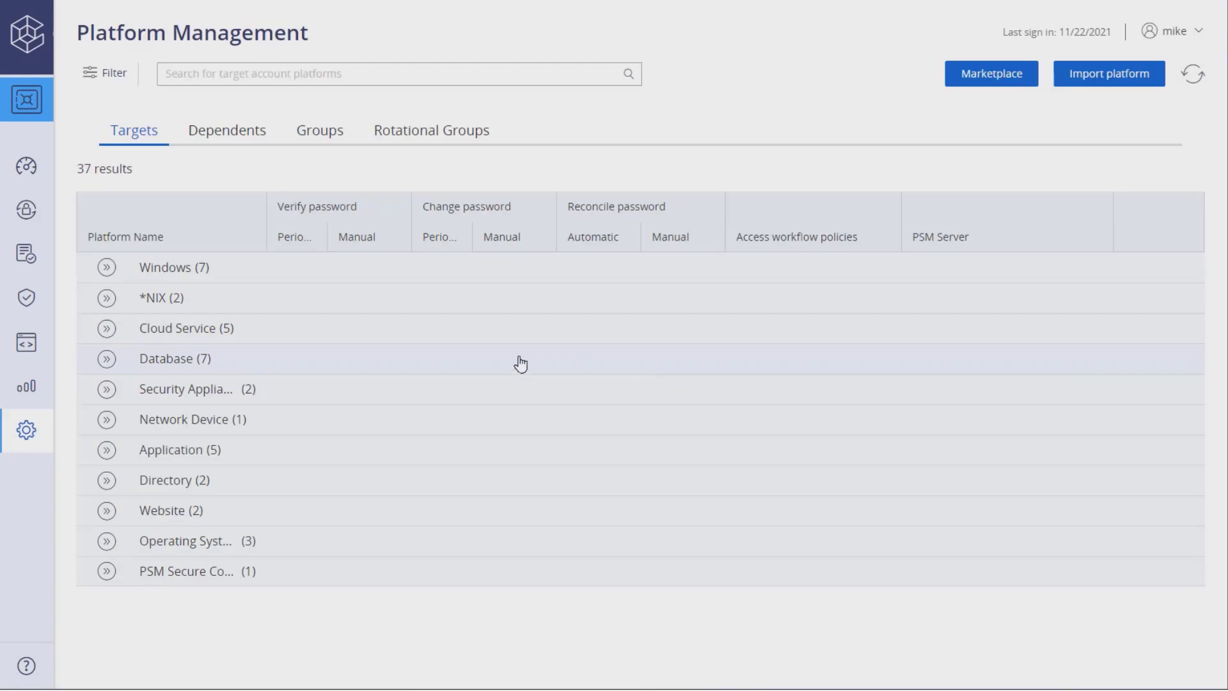
pyautogui.moveTo(27, 254)
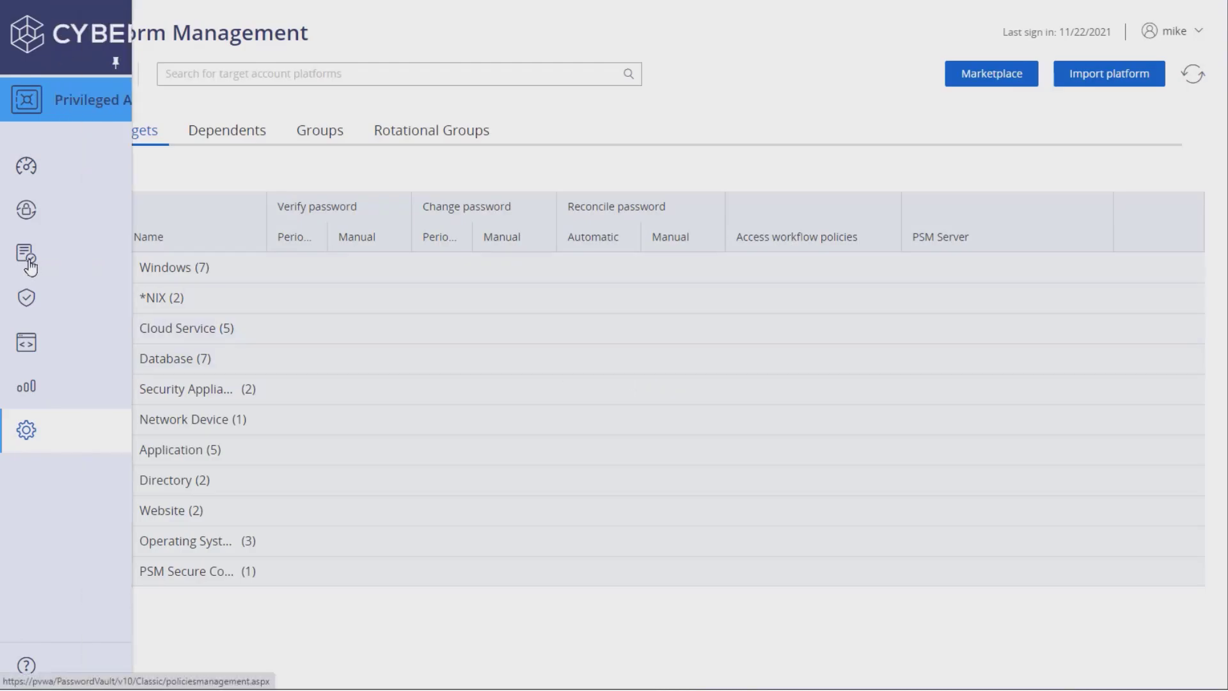
# - Open Master Policy, expand Password Management, and select the 90-day password change rule
pyautogui.click(208, 261)
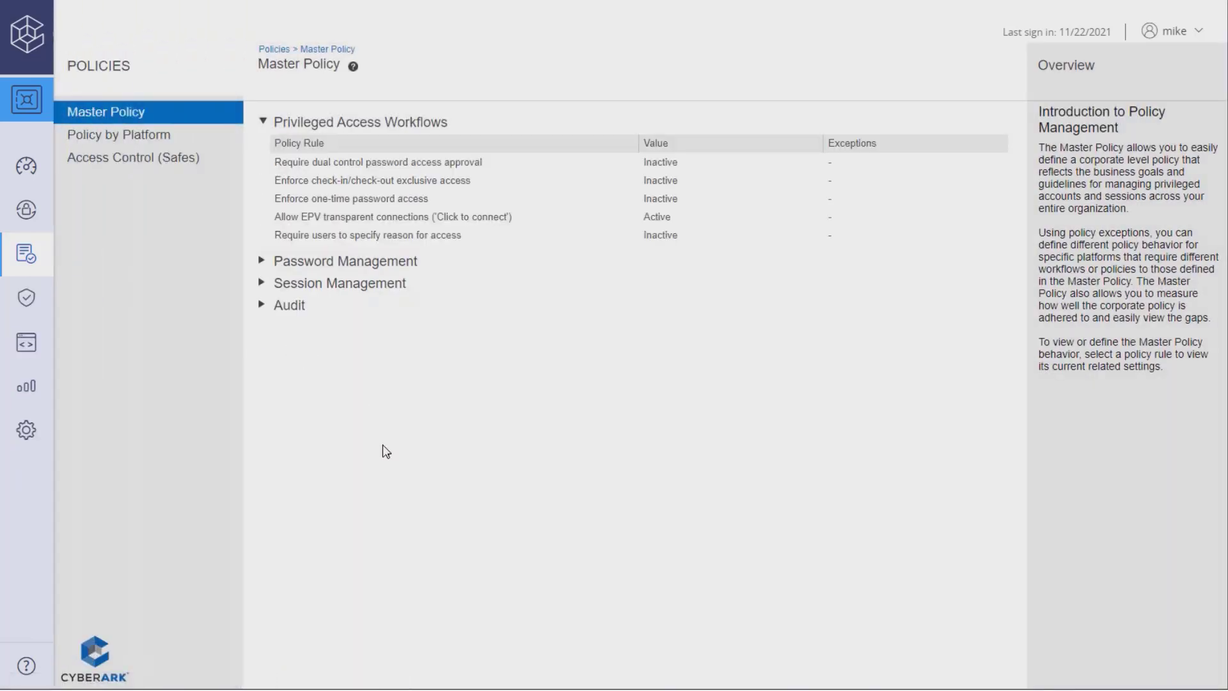
pyautogui.click(262, 261)
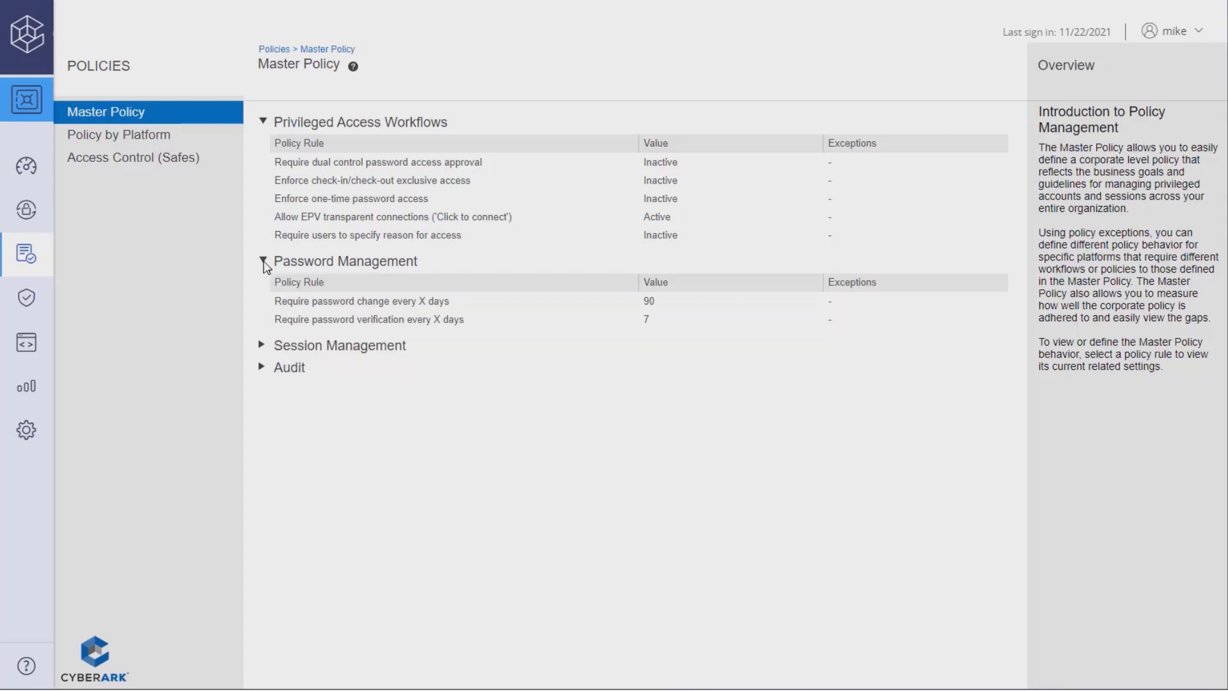
pyautogui.click(320, 304)
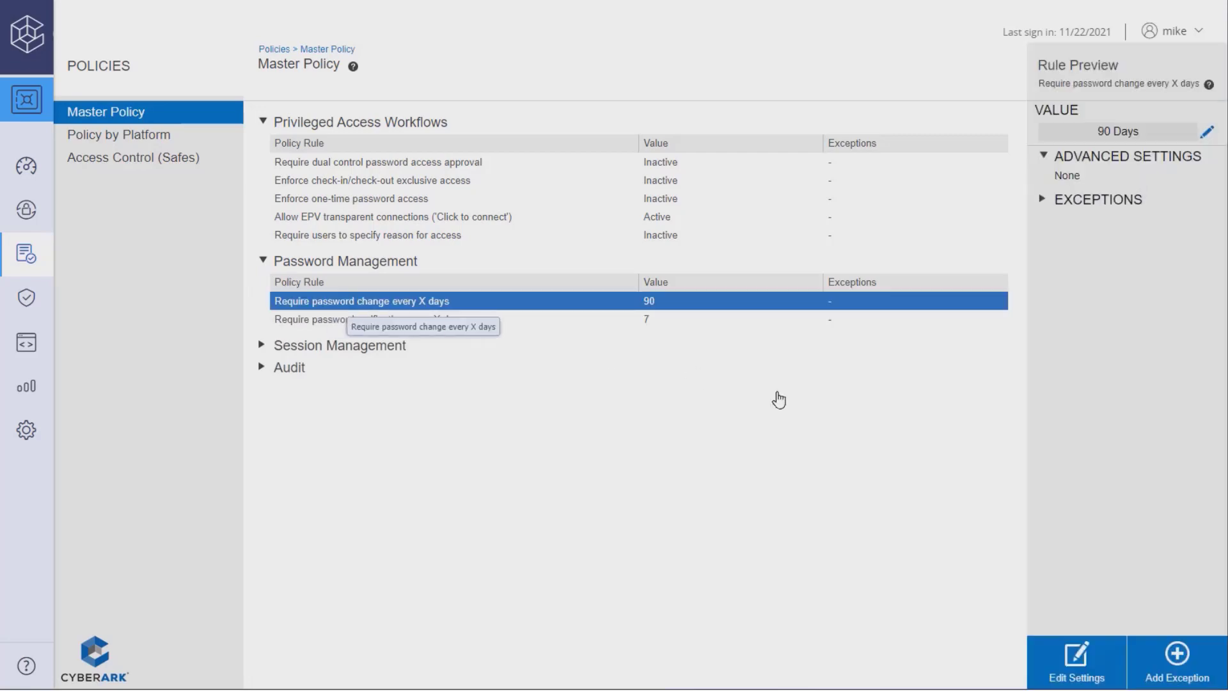
# - Add a rule exception for WIN SRV LCL ADM 45, replacing 90 days with 45
pyautogui.click(1169, 659)
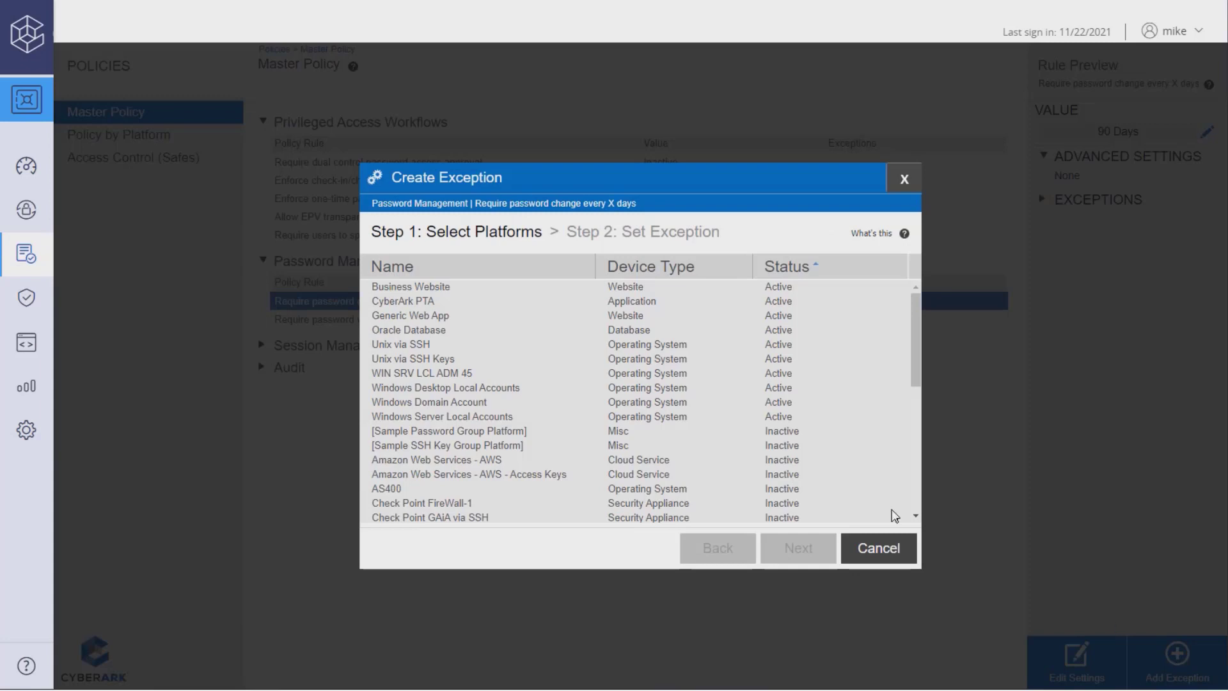
pyautogui.click(481, 375)
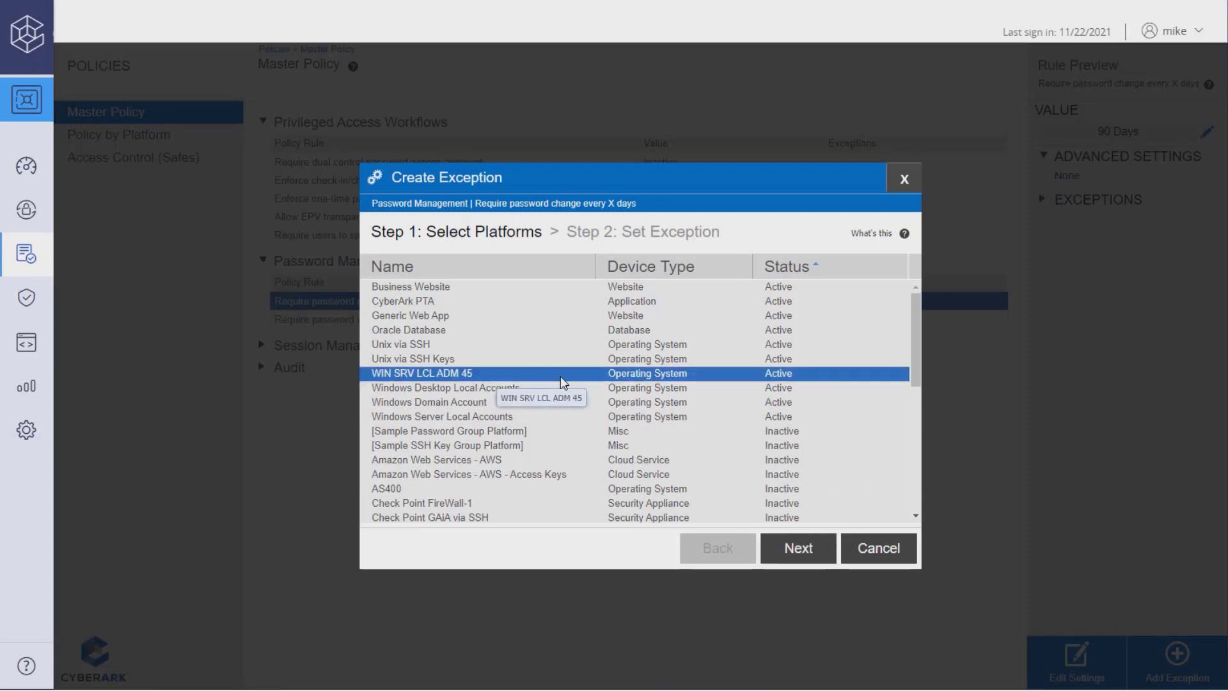
pyautogui.click(797, 547)
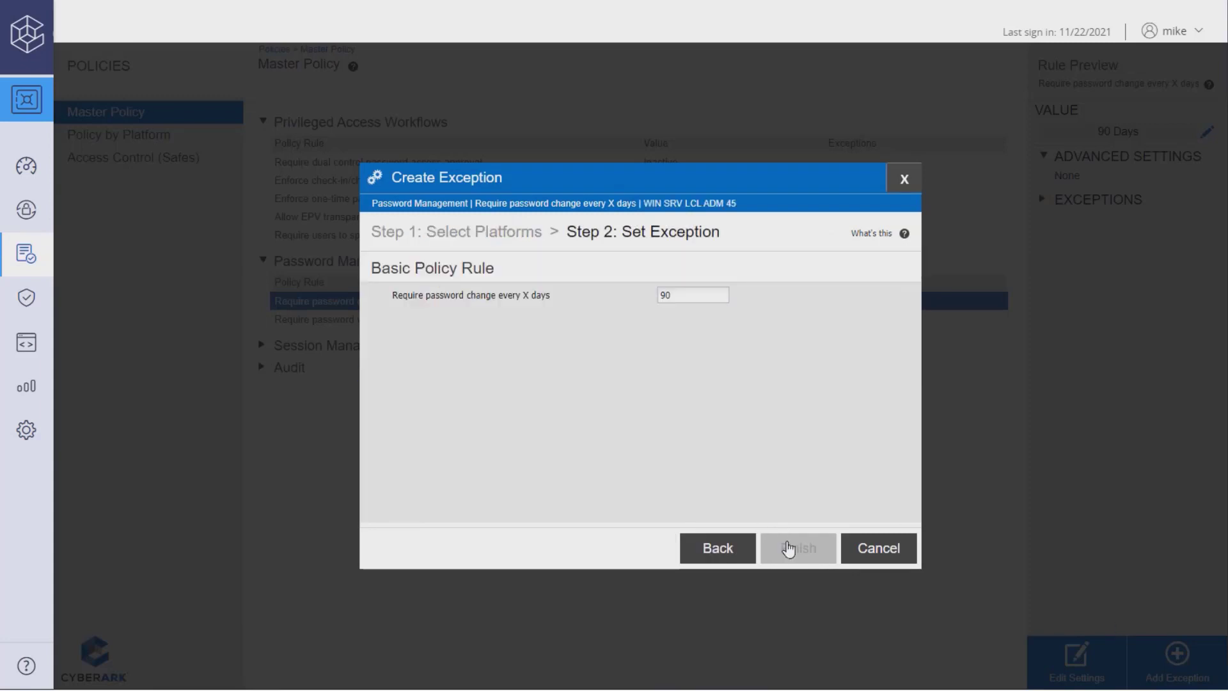
pyautogui.click(693, 294)
pyautogui.hotkey('ctrl', 'a')
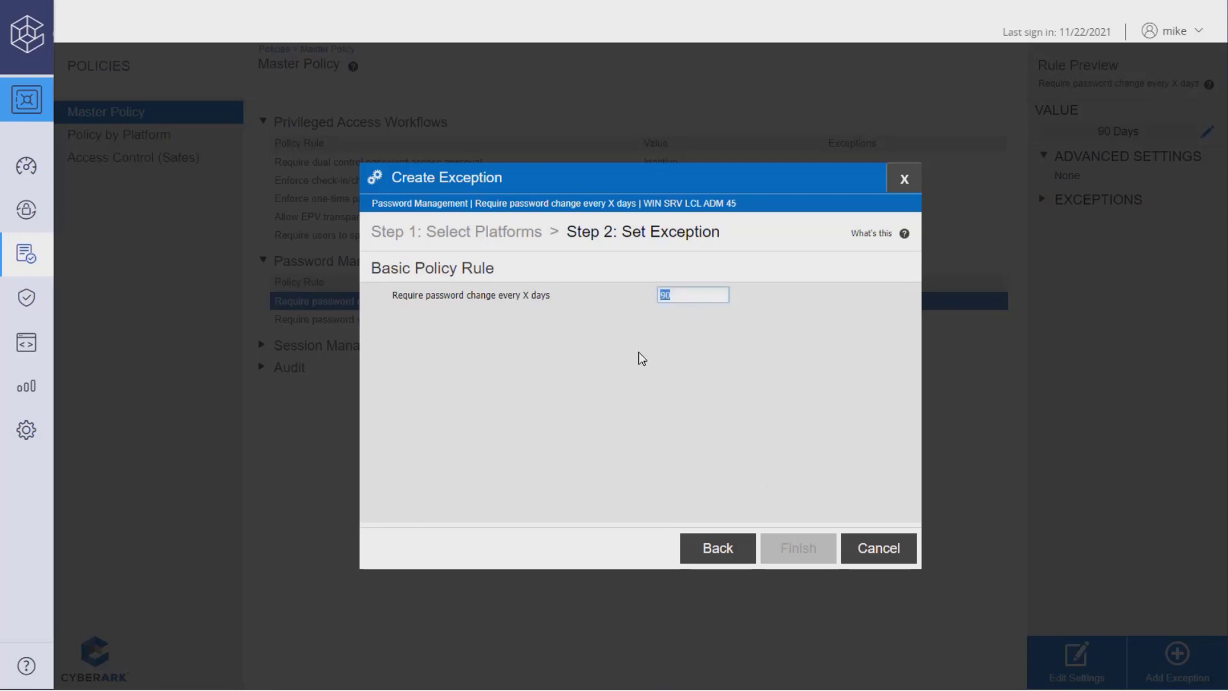
pyautogui.write('45')
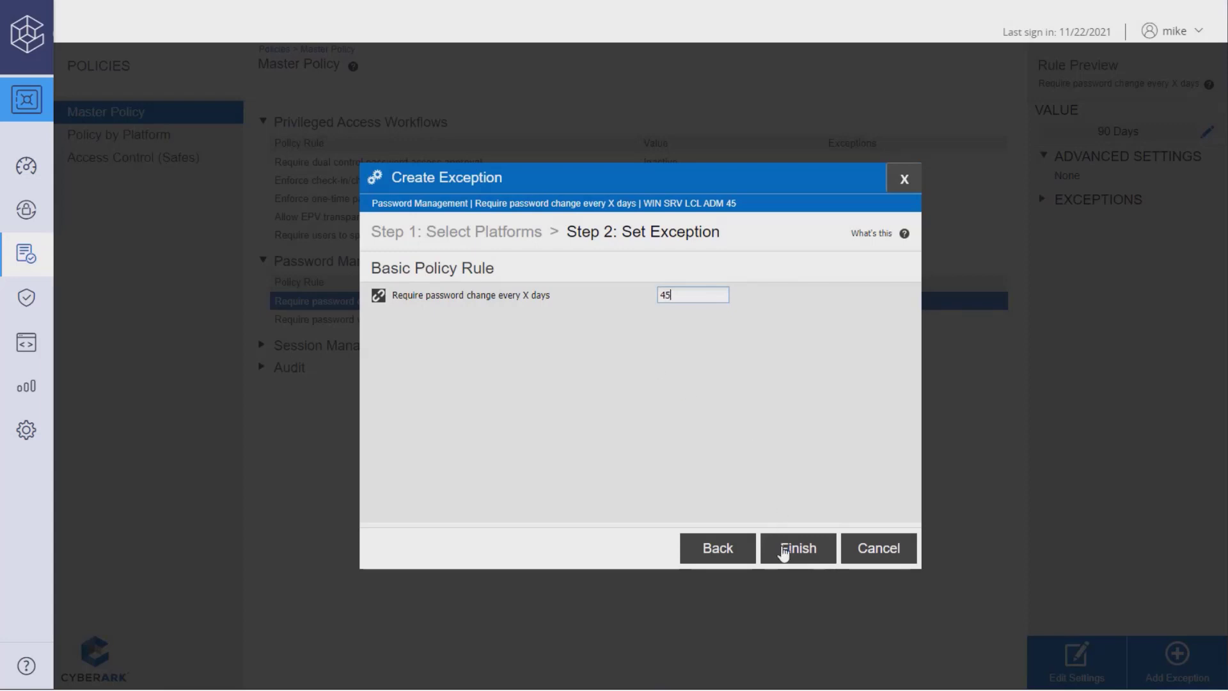
pyautogui.click(797, 549)
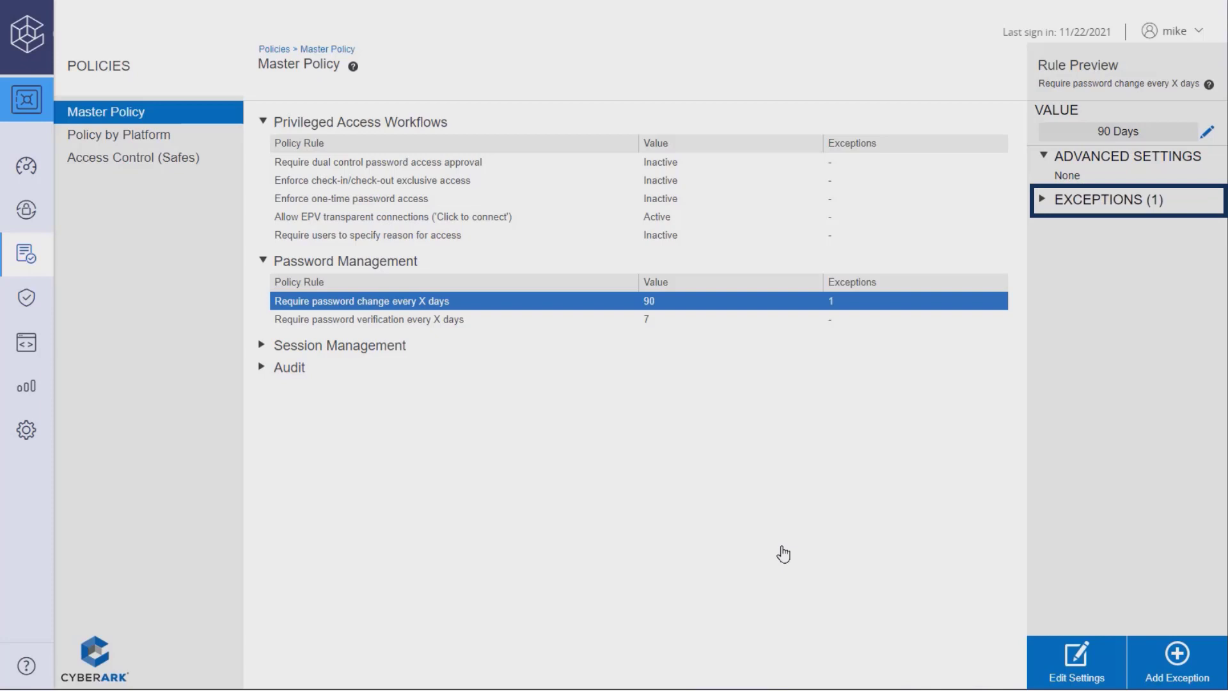
# - Expand EXCEPTIONS (1) in Rule Preview and open the WIN SRV LCL ADM 45 exception
pyautogui.click(1043, 200)
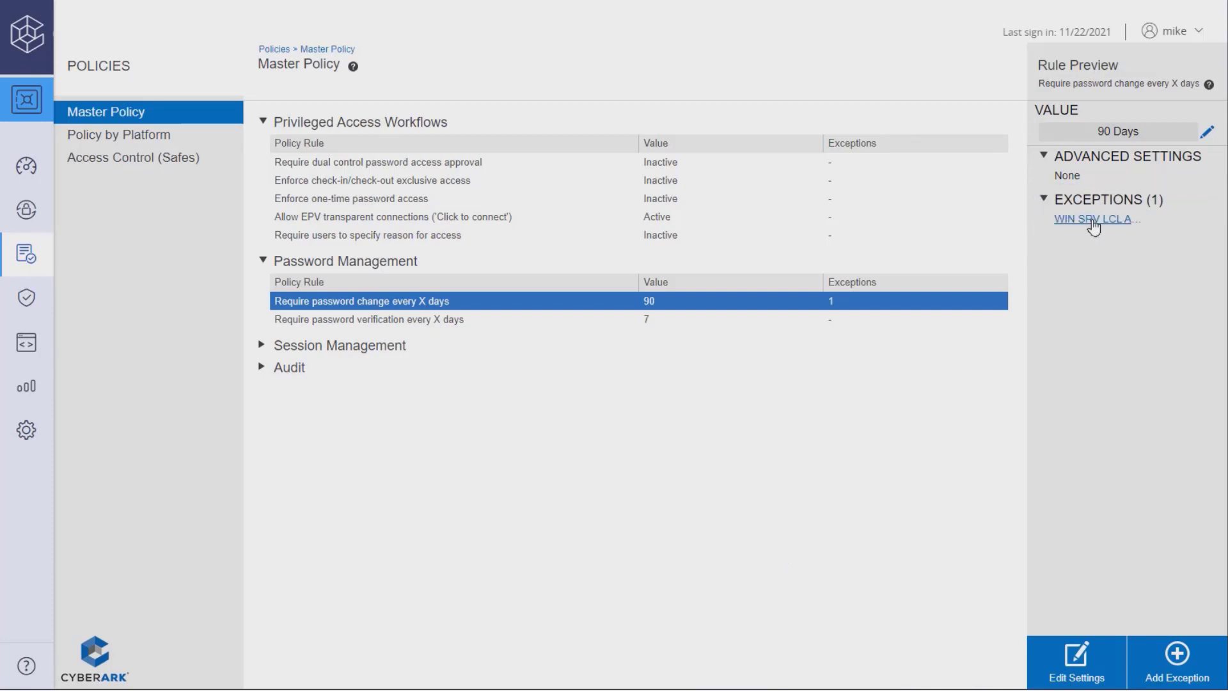
pyautogui.click(1092, 220)
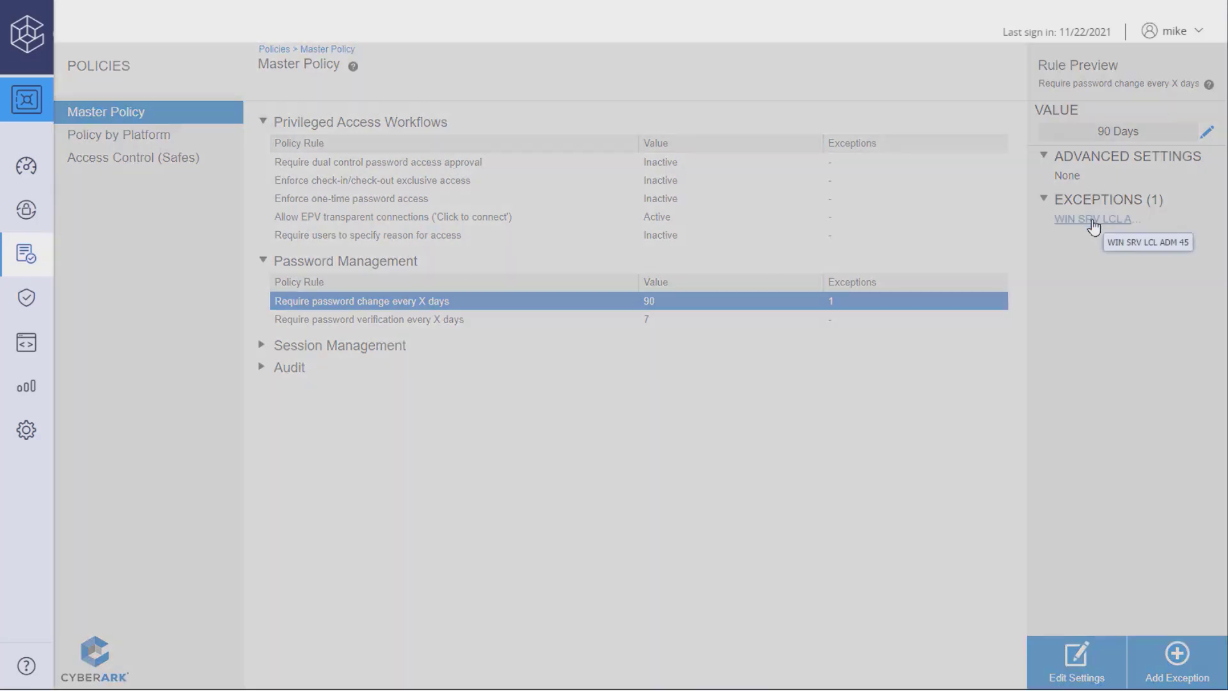